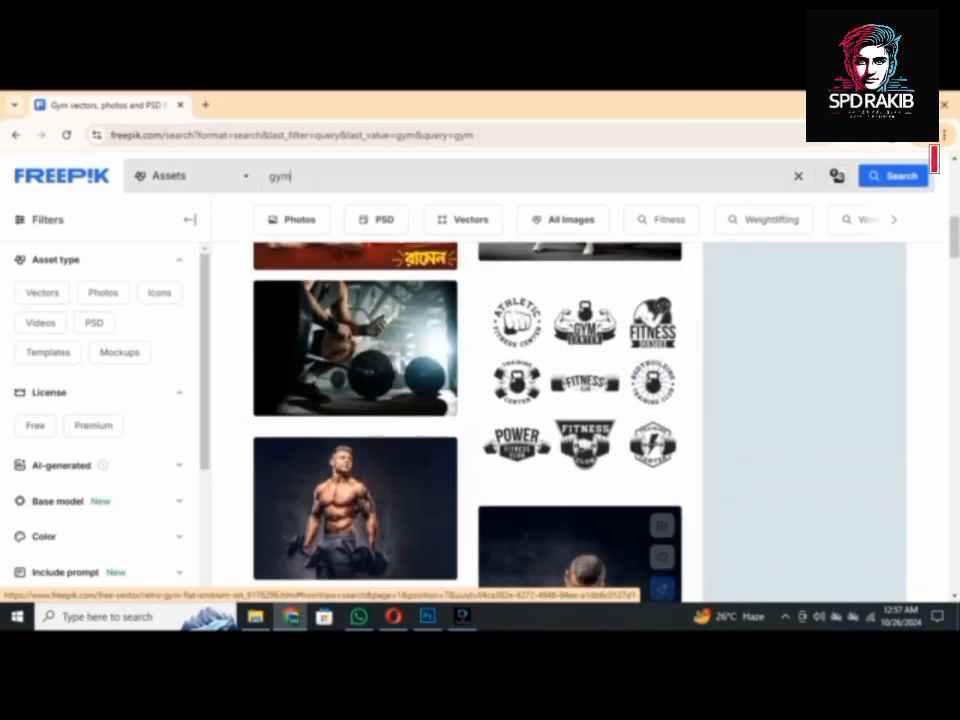
# Copy the Freepik photo of the shirtless man lifting dumbbells in a gym and paste it into the blank Untitled-2 document in Photoshop.
pyautogui.rightClick(642, 380)
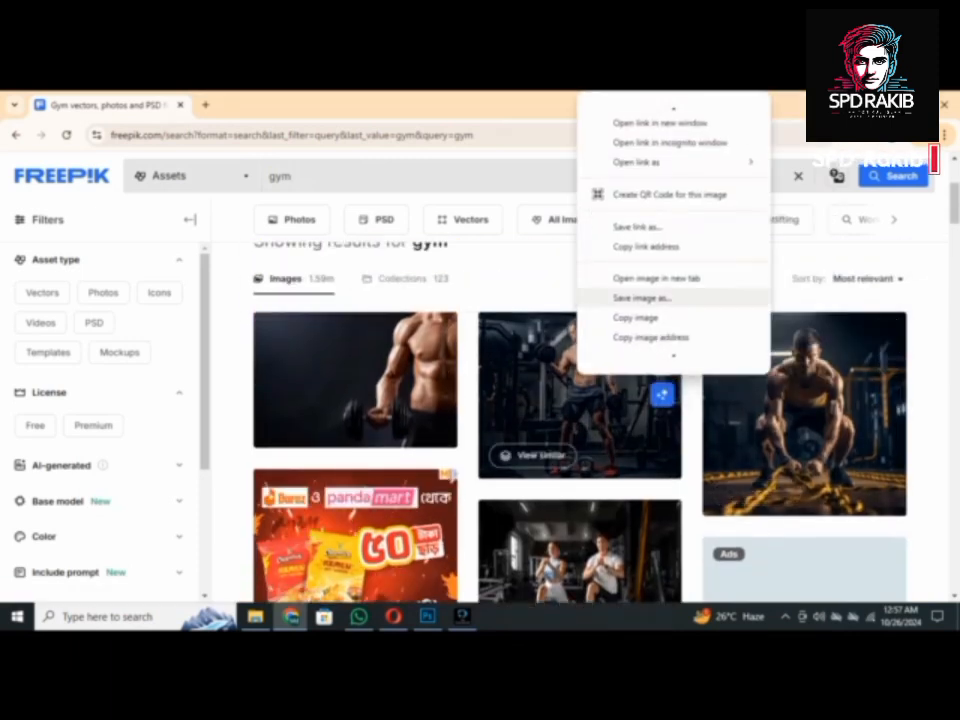
pyautogui.click(698, 323)
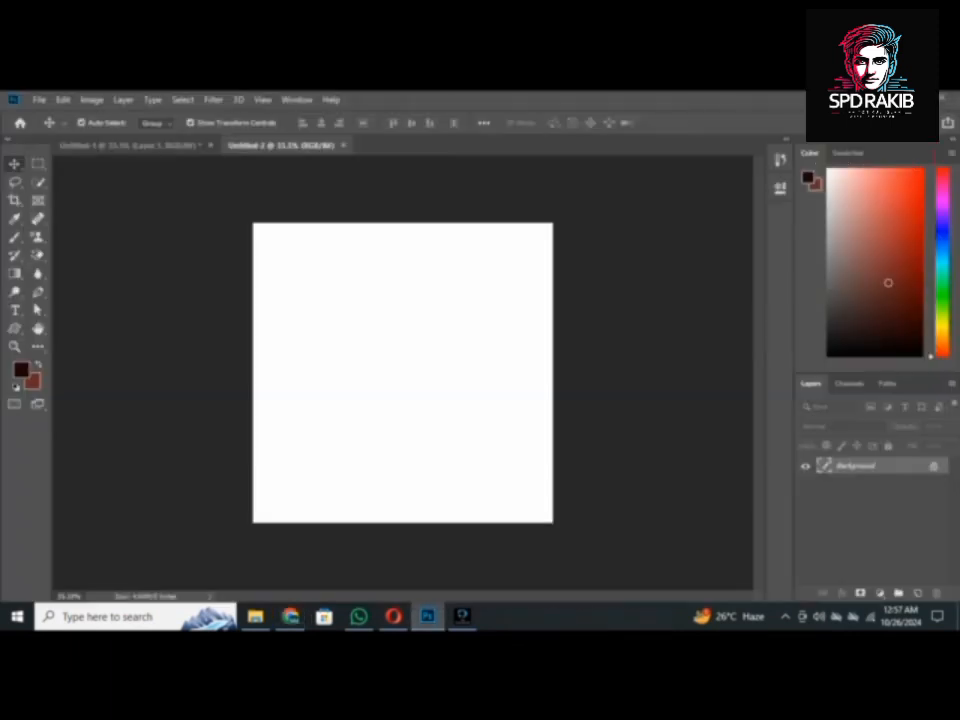
pyautogui.hotkey('ctrl', 'v')
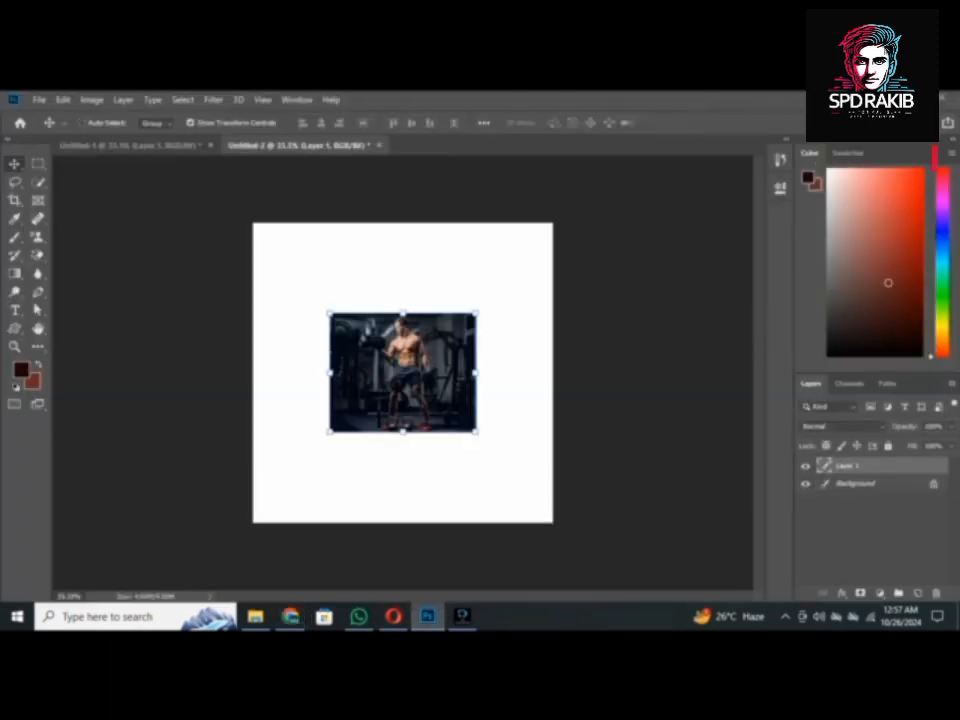
# Enlarge the pasted gym photo until it covers the whole canvas, keeping the man fully in frame.
pyautogui.moveTo(402, 372); pyautogui.dragTo(322, 282)
pyautogui.hotkey('ctrl', 't')
pyautogui.moveTo(392, 342); pyautogui.dragTo(617, 526)
pyautogui.moveTo(560, 489); pyautogui.dragTo(522, 485)
pyautogui.press('Return')
# Draw a black rectangle shape covering the entire canvas over the gym photo.
pyautogui.press('b')
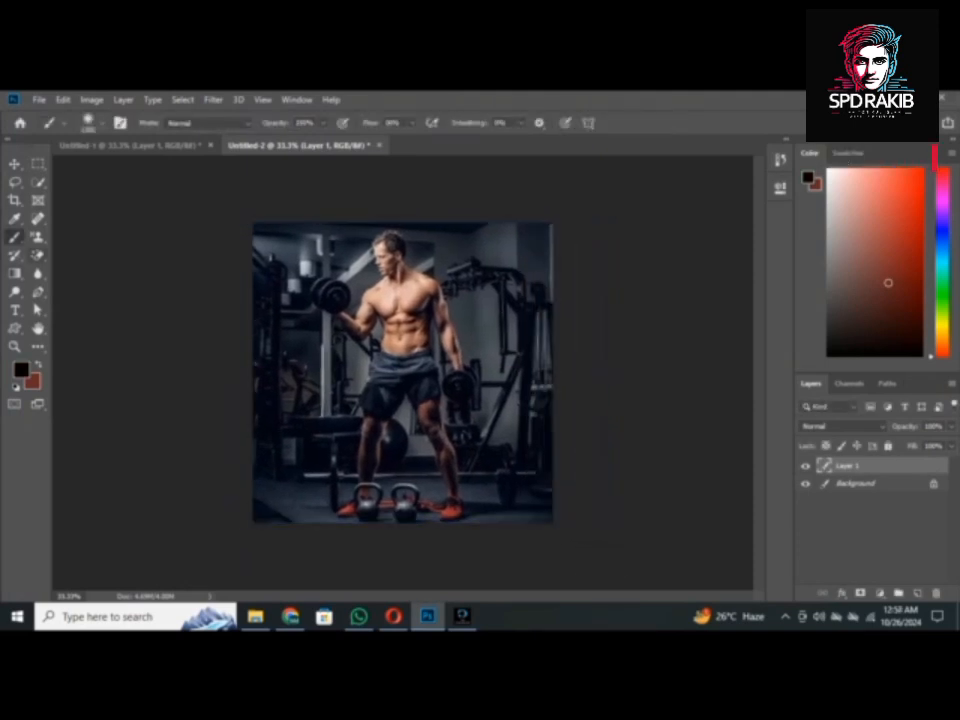
pyautogui.click(14, 272)
pyautogui.click(14, 328)
pyautogui.click(76, 328)
pyautogui.moveTo(245, 213); pyautogui.dragTo(562, 528)
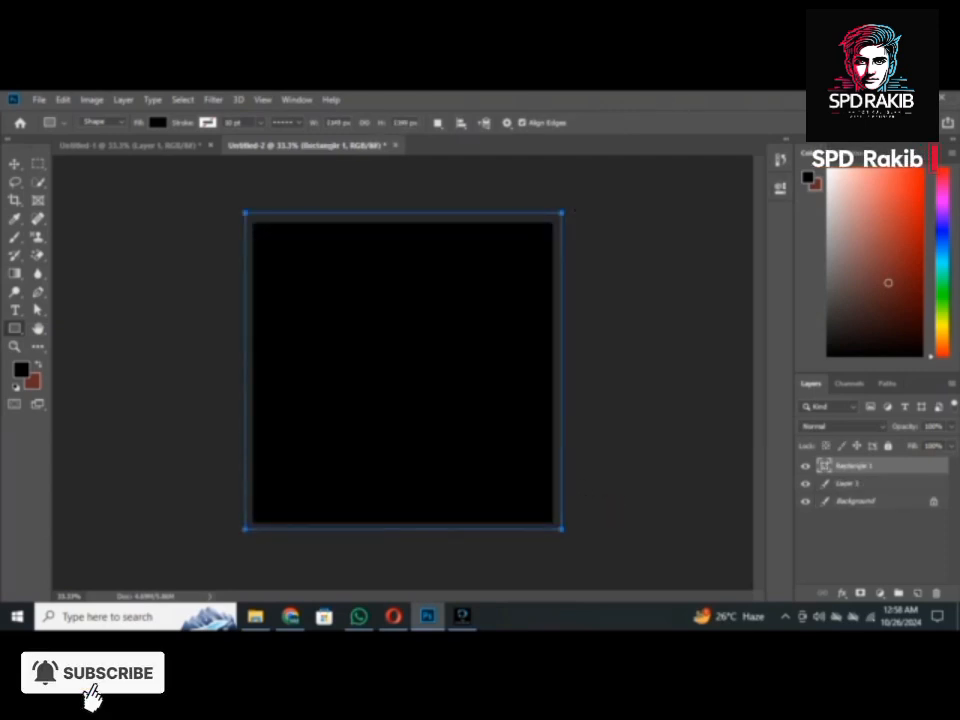
# Set the black rectangle layer's fill to 60% to darken the photo beneath it.
pyautogui.click(951, 446)
pyautogui.moveTo(950, 463); pyautogui.dragTo(920, 463)
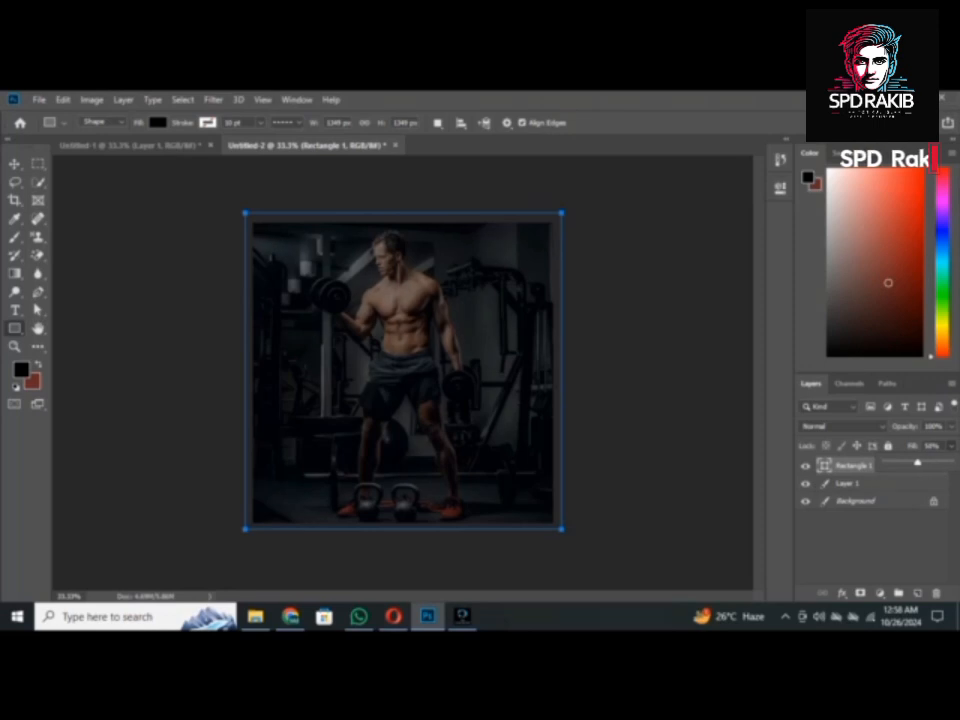
pyautogui.press('v')
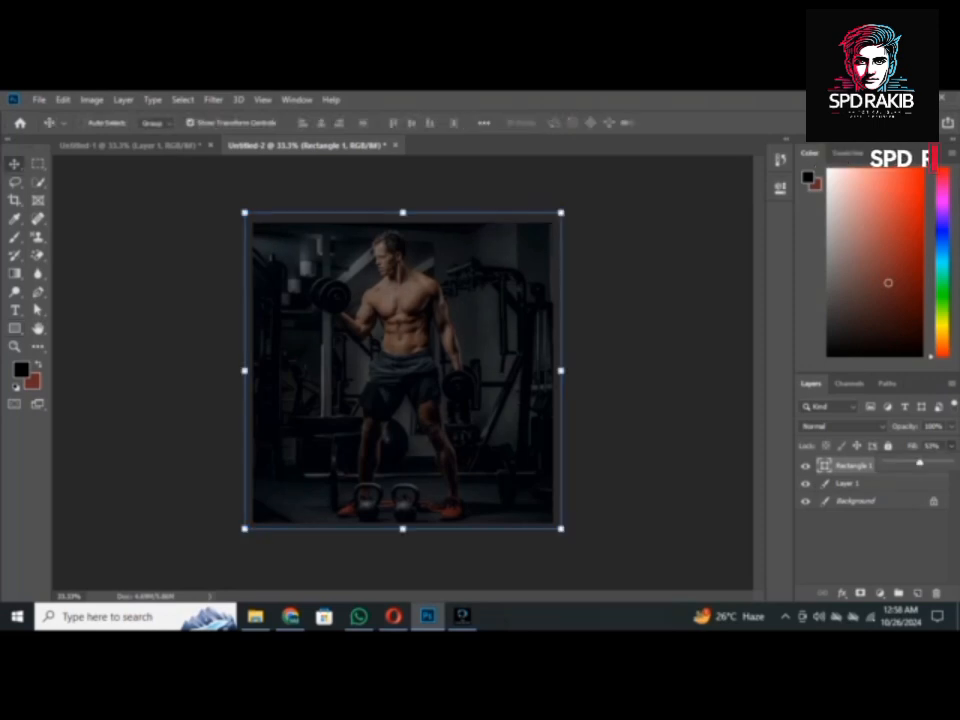
pyautogui.write('60')
pyautogui.press('Return')
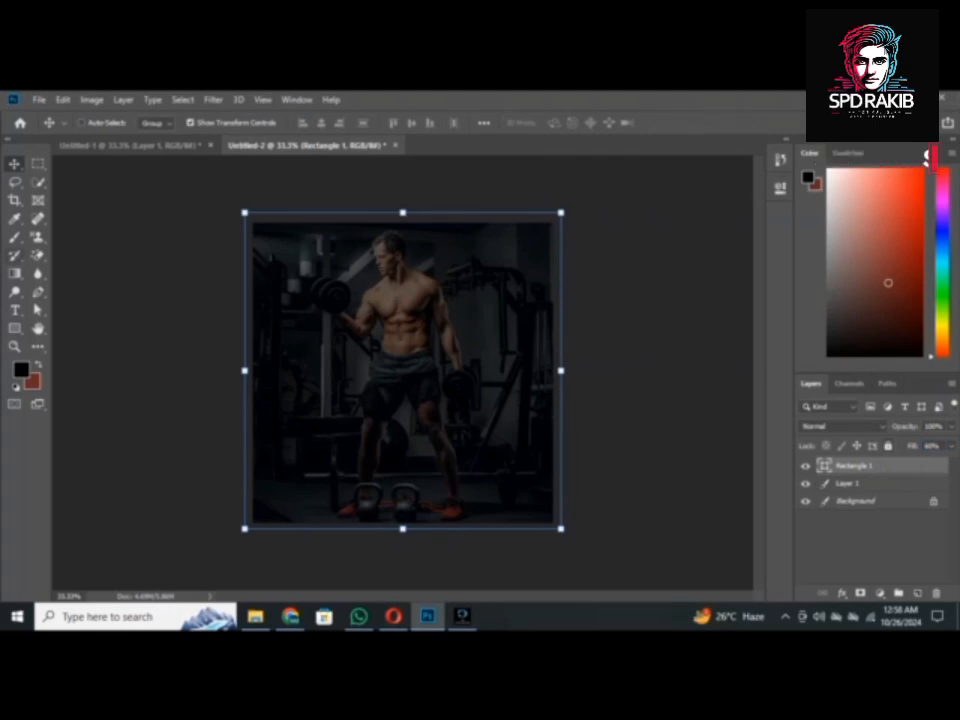
# Paint a soft light grey glow over the man's midsection with the Brush tool on a new layer.
pyautogui.press('b')
pyautogui.hotkey('ctrl', 'shift', 'alt', 'n')
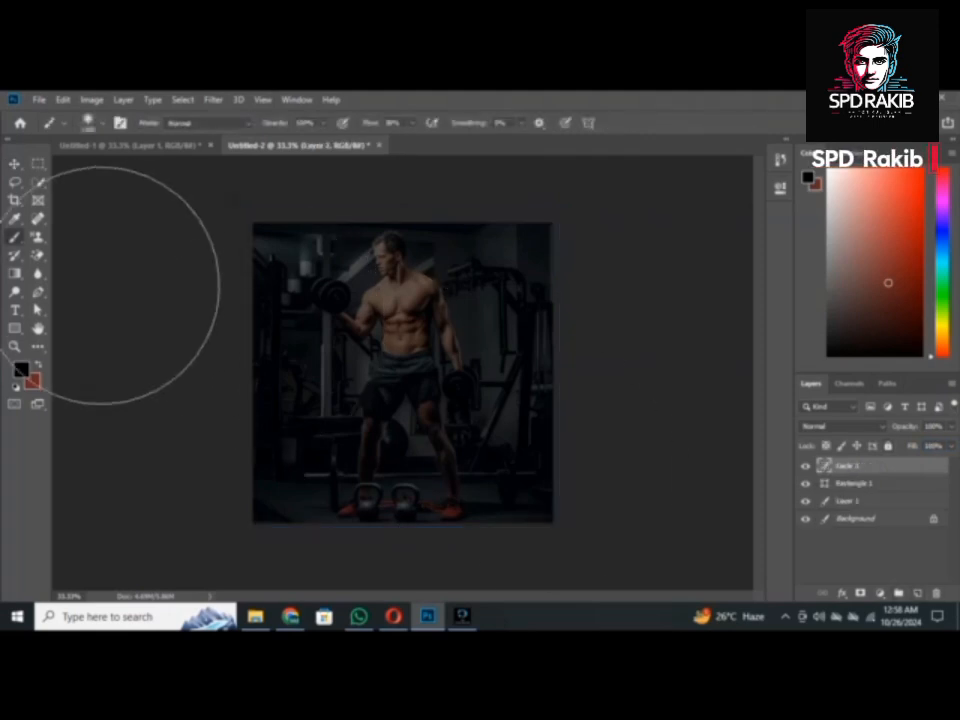
pyautogui.click(21, 369)
pyautogui.moveTo(582, 319)
pyautogui.mouseDown()
pyautogui.moveTo(581, 381)
pyautogui.moveTo(585, 359)
pyautogui.mouseUp()
pyautogui.click(898, 276)
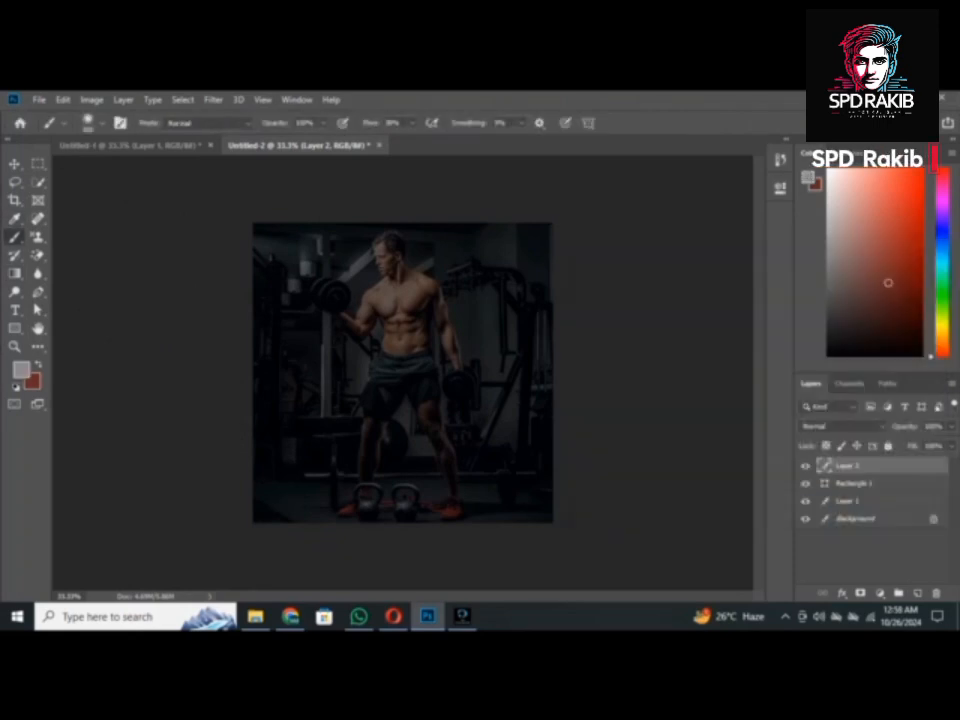
pyautogui.click(392, 366)
pyautogui.click(402, 357)
pyautogui.press('Delete')
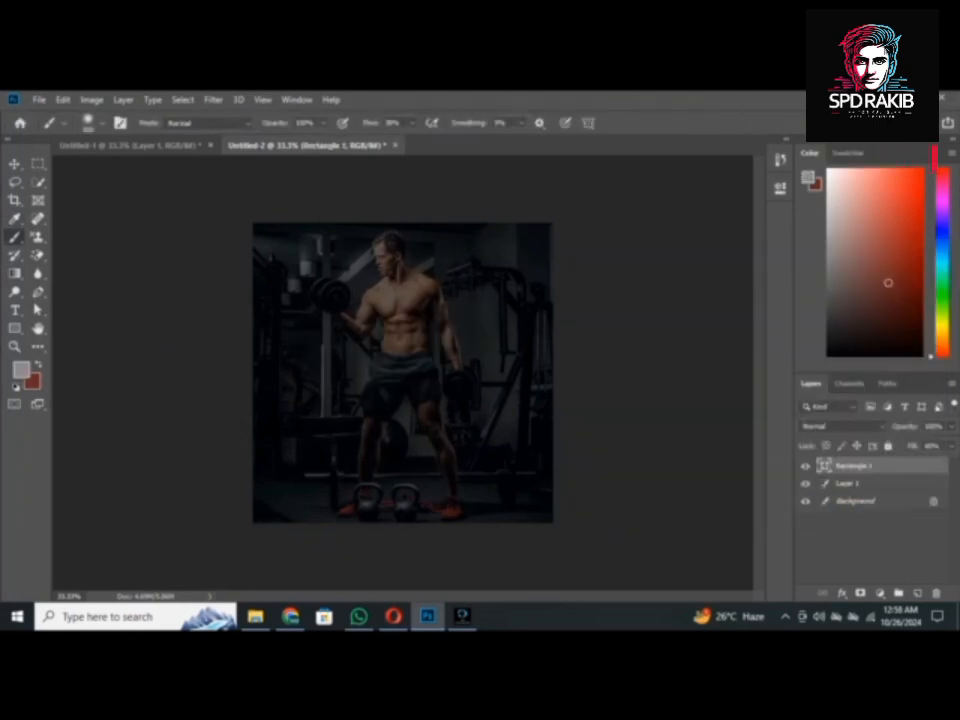
pyautogui.hotkey('ctrl', 'z')
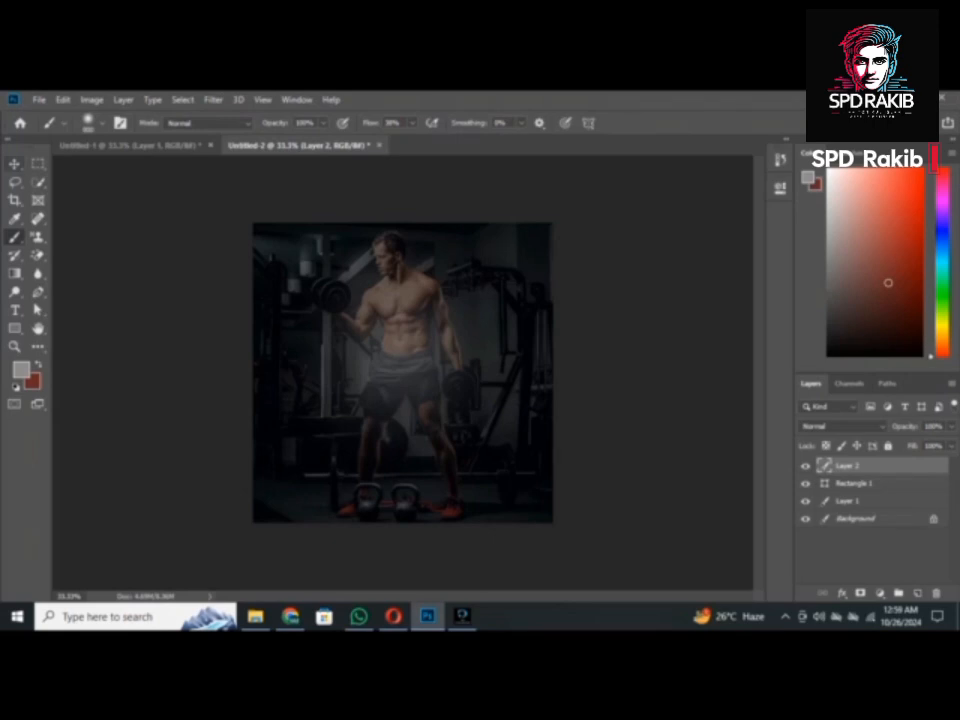
# Enlarge the grey glow layer slightly beyond the canvas and nudge it into place.
pyautogui.press('v')
pyautogui.moveTo(552, 508); pyautogui.dragTo(570, 525)
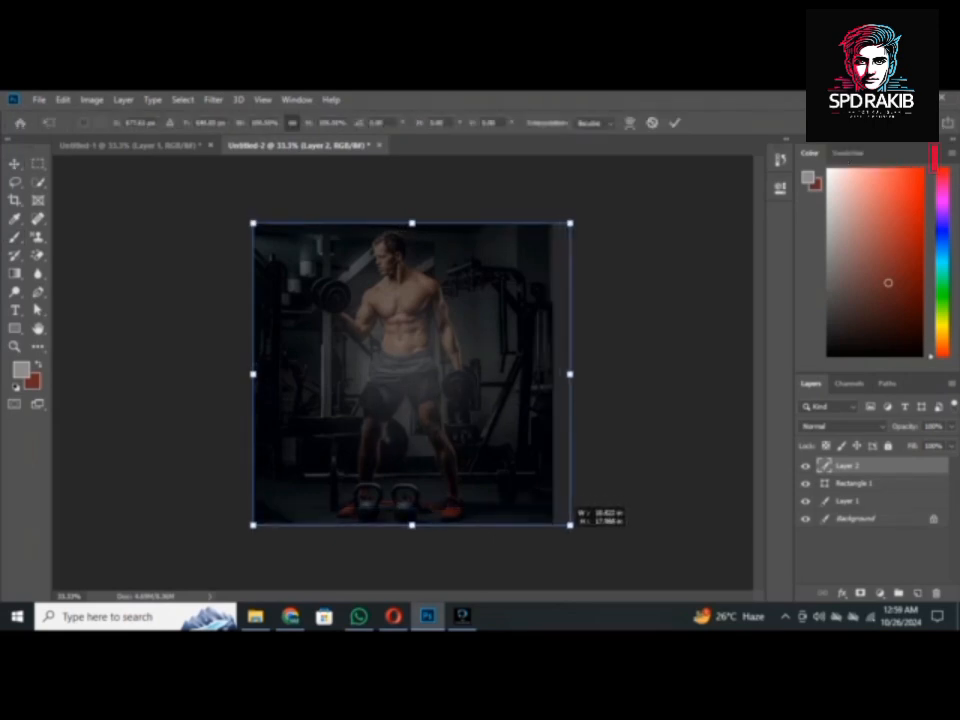
pyautogui.moveTo(563, 476); pyautogui.dragTo(555, 476)
pyautogui.press('Return')
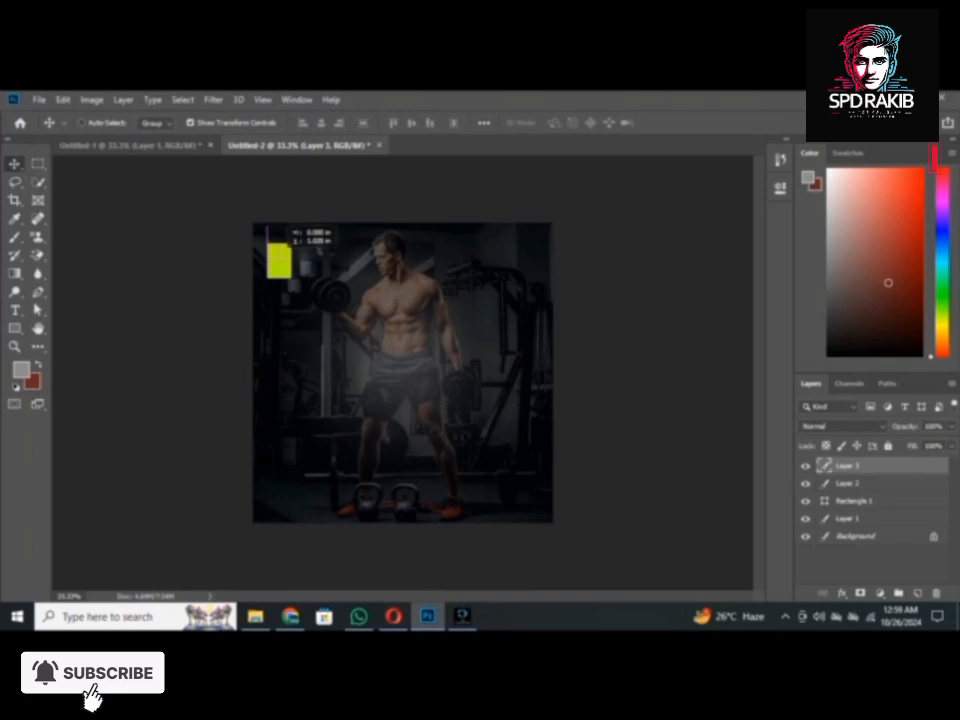
# Move the small yellow-green block close to the canvas's upper-left corner.
pyautogui.moveTo(279, 258); pyautogui.dragTo(273, 246)
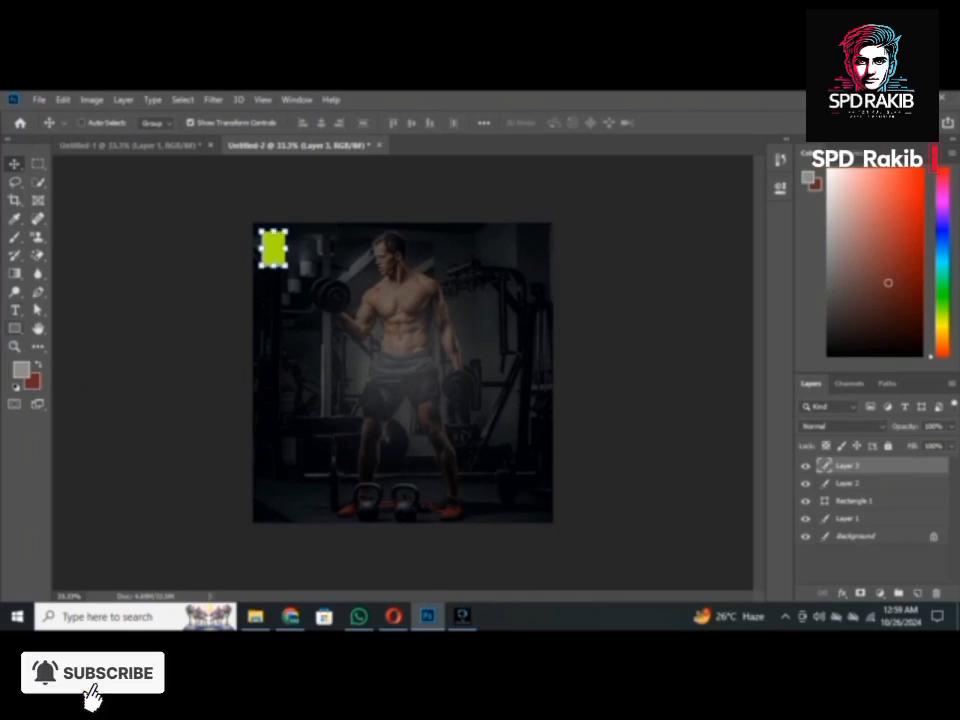
pyautogui.click(15, 328)
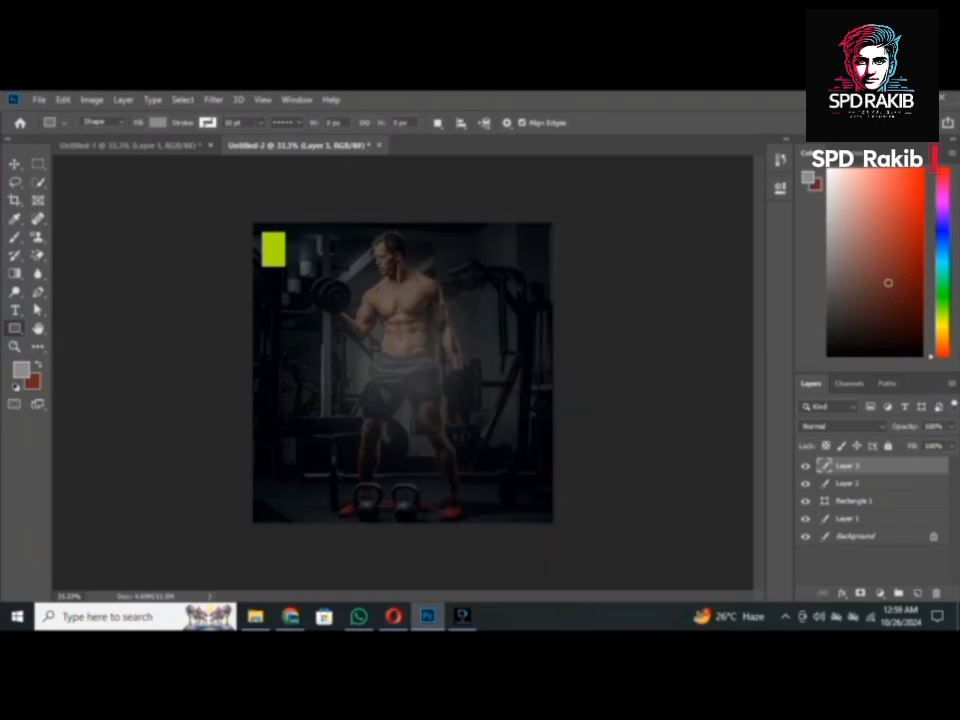
pyautogui.rightClick(413, 261)
pyautogui.press('Escape')
pyautogui.rightClick(410, 285)
pyautogui.press('Escape')
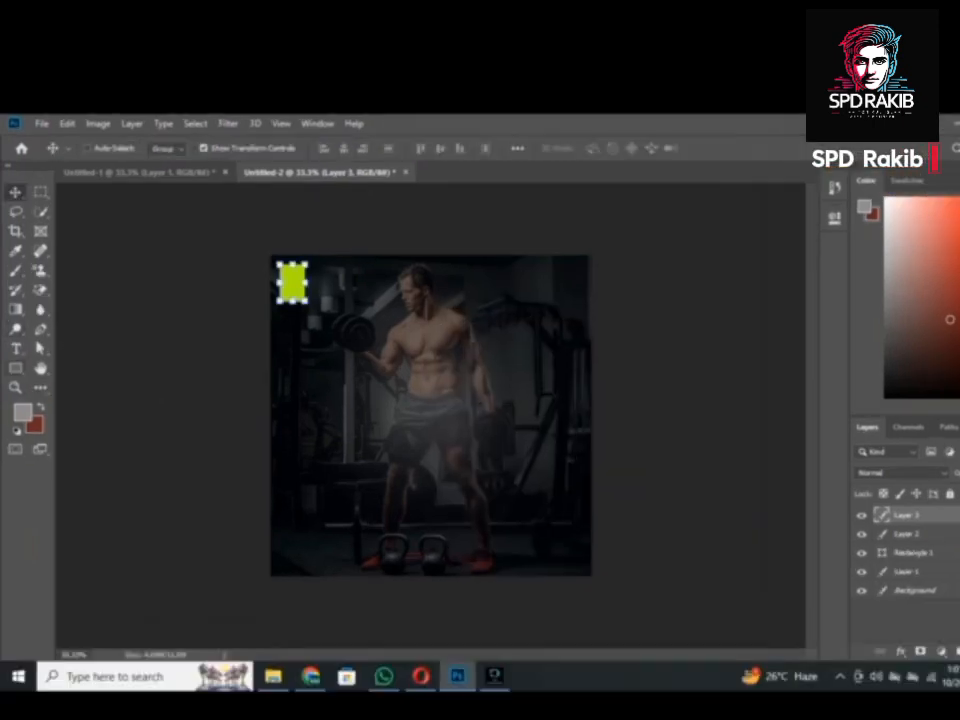
# Draw a tall green rectangle about 334 by 1018 px over the middle of the canvas.
pyautogui.click(15, 328)
pyautogui.rightClick(15, 328)
pyautogui.click(94, 340)
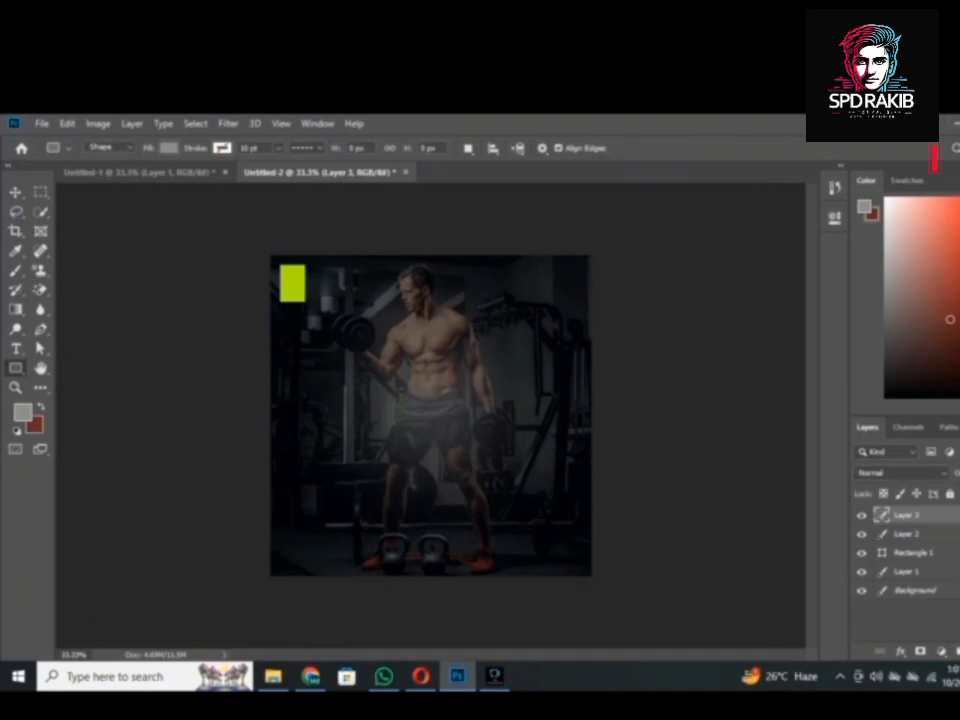
pyautogui.moveTo(403, 296); pyautogui.dragTo(488, 551)
pyautogui.click(169, 147)
pyautogui.click(124, 243)
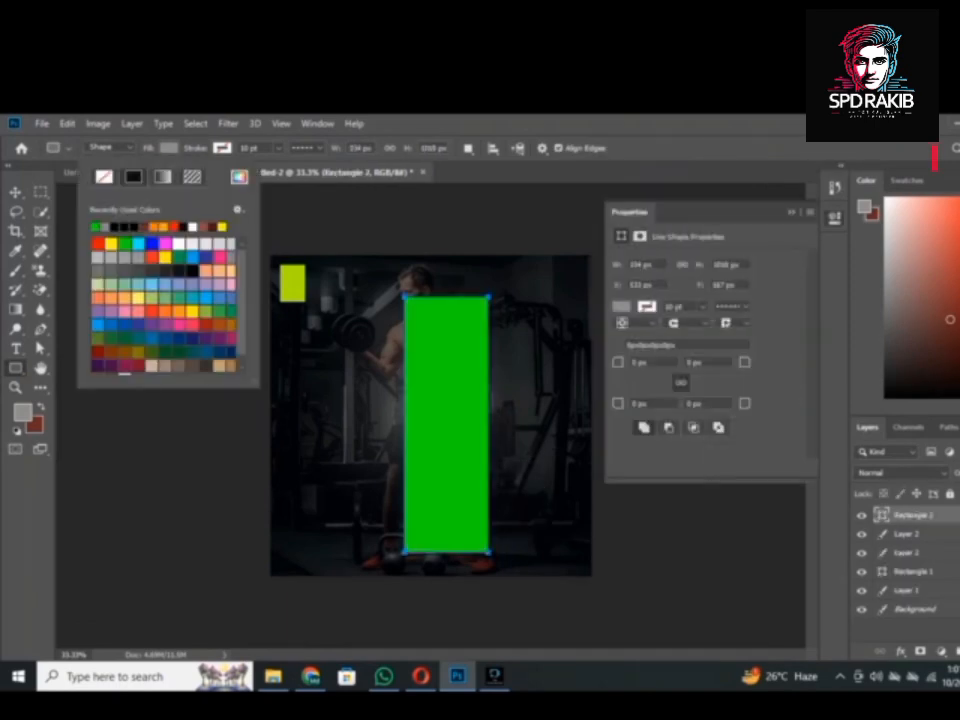
# Recolour the tall green rectangle with the yellow-green sampled from the small corner block.
pyautogui.click(791, 212)
pyautogui.doubleClick(946, 515)
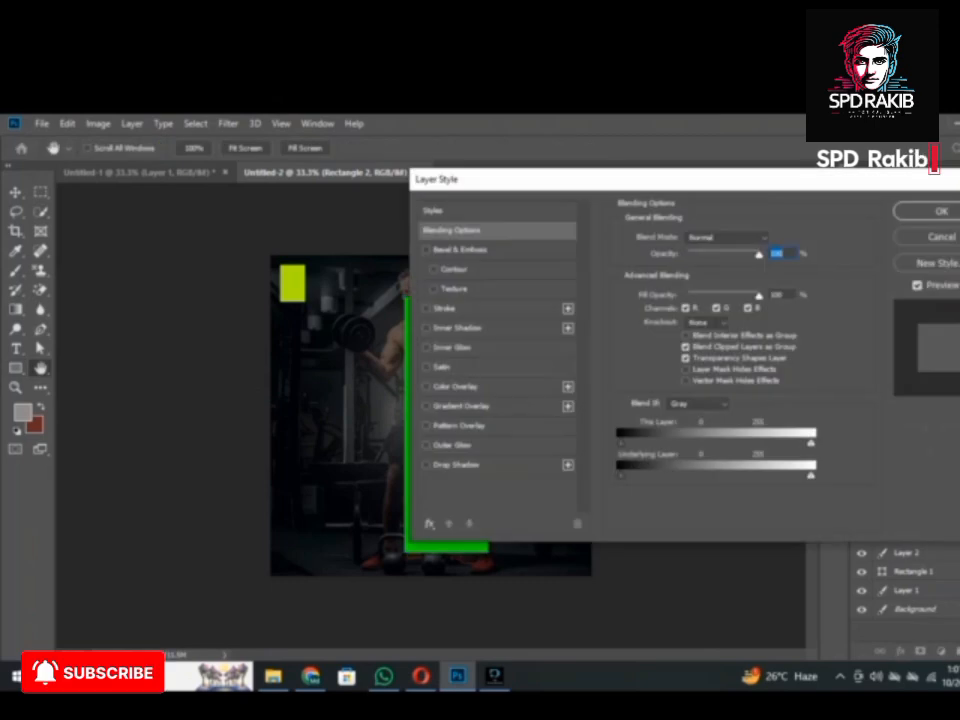
pyautogui.press('Escape')
pyautogui.doubleClick(882, 515)
pyautogui.click(292, 284)
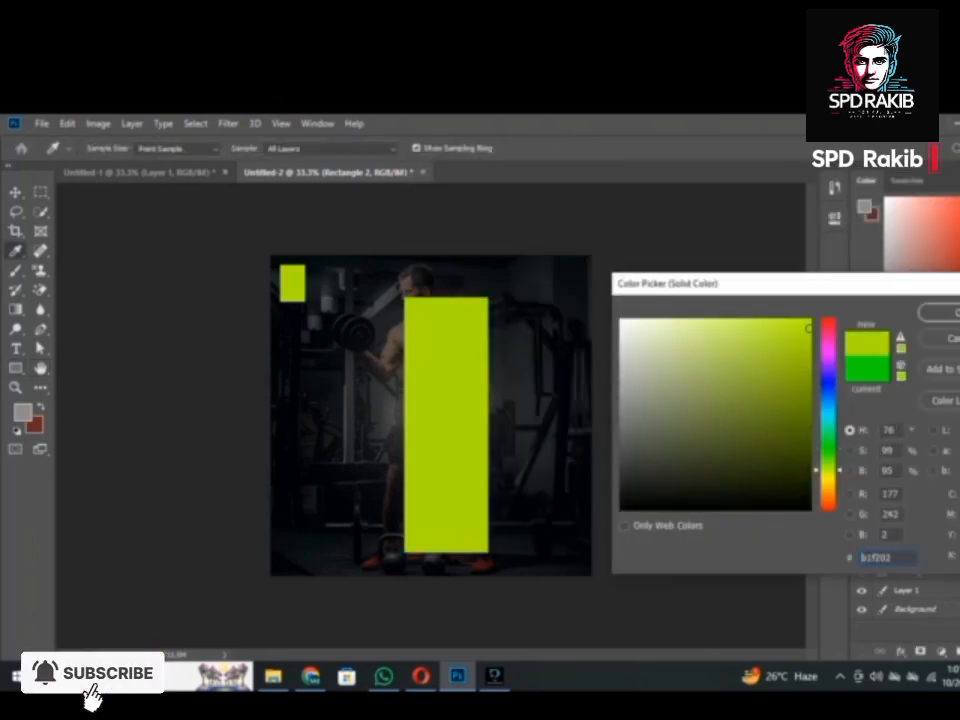
pyautogui.click(942, 313)
# Rotate the yellow-green rectangle into a diagonal band and place it running off the canvas's upper-right corner.
pyautogui.press('v')
pyautogui.moveTo(493, 562); pyautogui.dragTo(390, 557)
pyautogui.moveTo(416, 436); pyautogui.dragTo(607, 372)
pyautogui.press('Return')
# Duplicate the diagonal band, rotate the copy about 90°, and place it below the original running off the lower-right edge.
pyautogui.moveTo(738, 492); pyautogui.dragTo(514, 497)
pyautogui.moveTo(634, 330); pyautogui.dragTo(561, 424)
pyautogui.moveTo(442, 600); pyautogui.dragTo(425, 582)
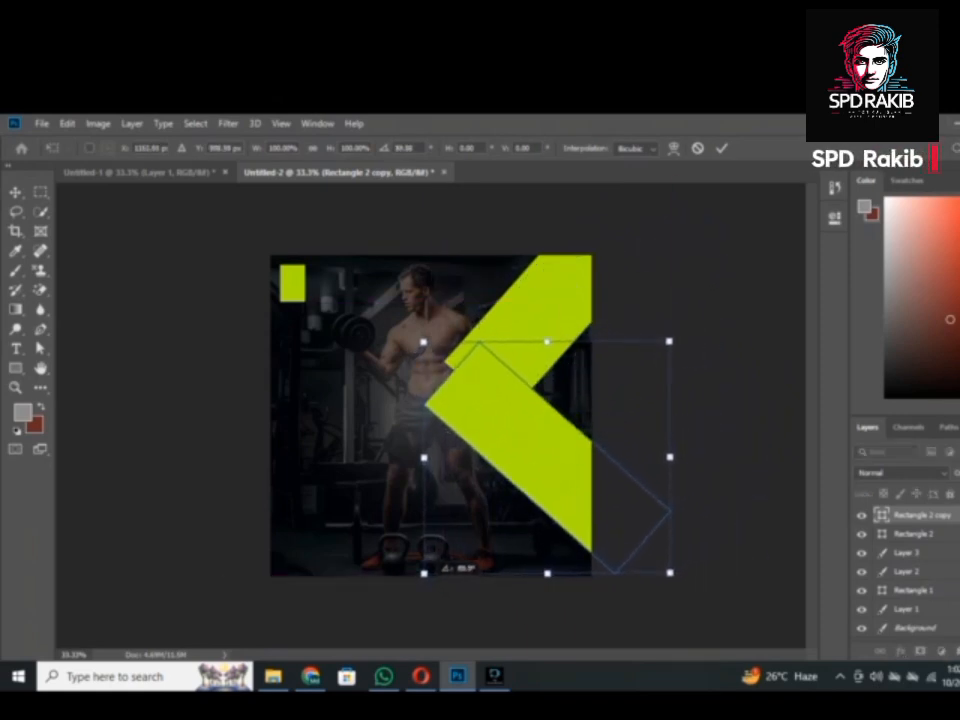
pyautogui.moveTo(593, 455); pyautogui.dragTo(613, 464)
pyautogui.click(721, 148)
# Draw a circle about 589 by 592 px over the junction of the two diagonal bands.
pyautogui.click(15, 368)
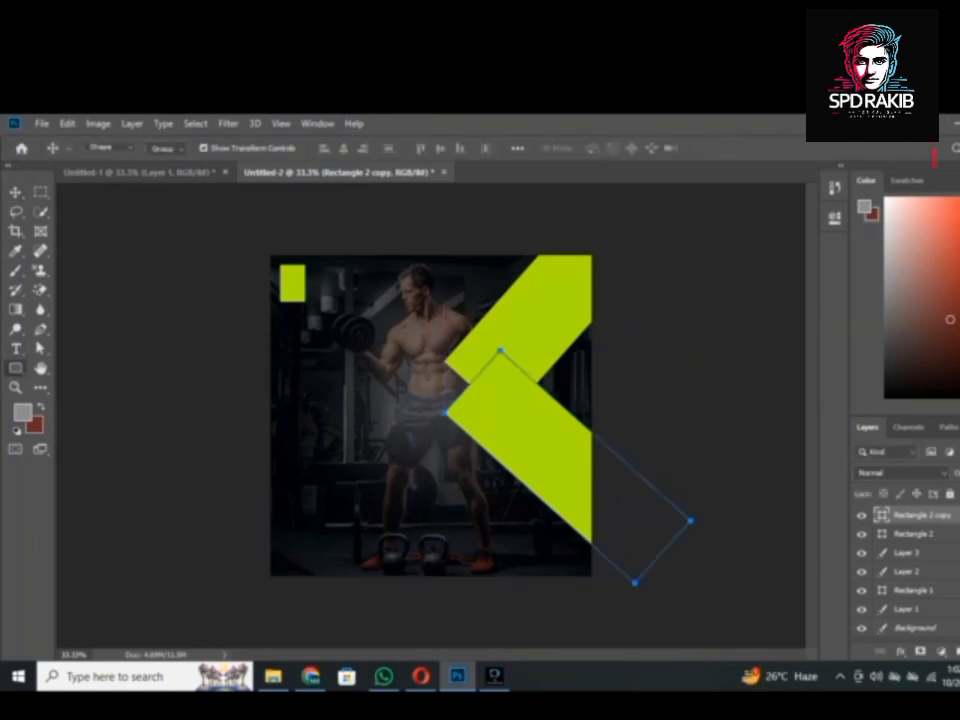
pyautogui.rightClick(15, 368)
pyautogui.click(82, 397)
pyautogui.moveTo(467, 387); pyautogui.dragTo(542, 420)
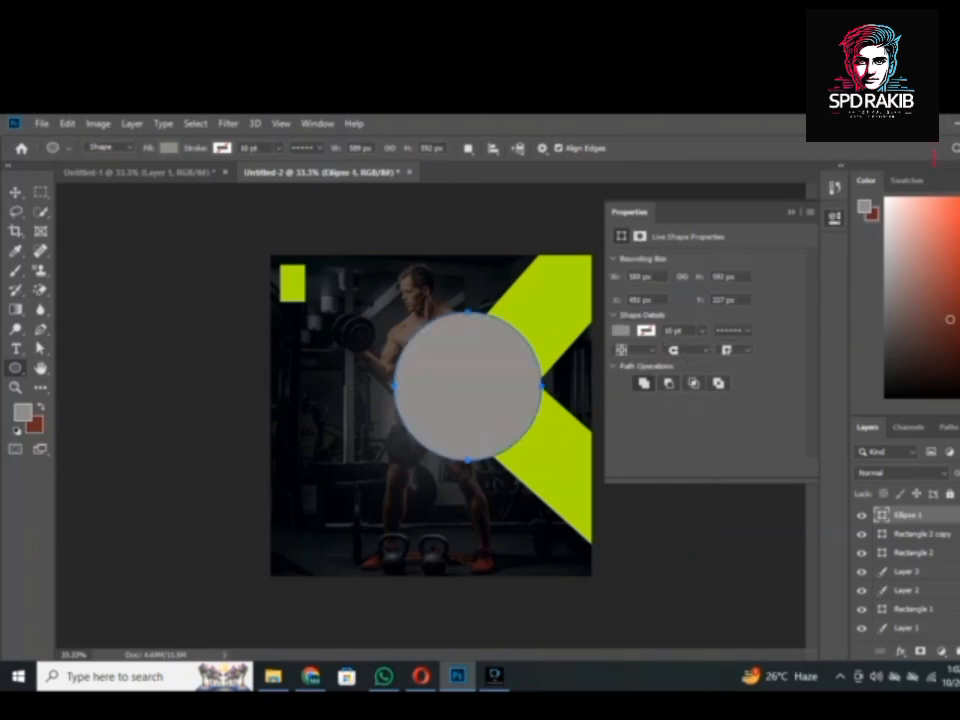
# Fill the large circle with the yellow-green sampled from the upper band.
pyautogui.click(791, 212)
pyautogui.doubleClick(882, 515)
pyautogui.click(560, 300)
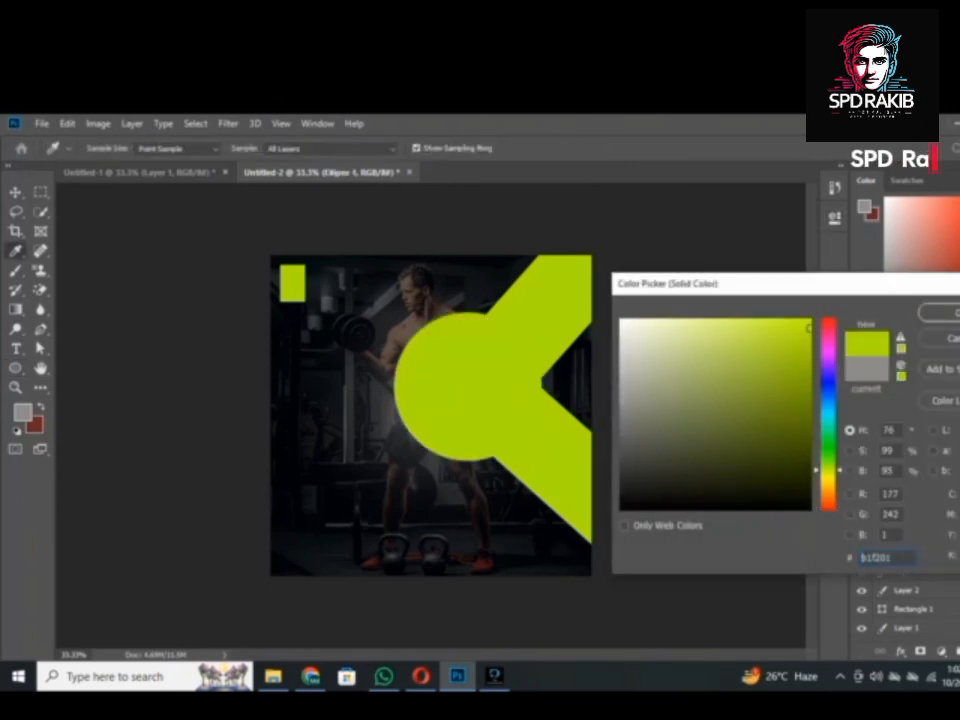
pyautogui.press('Return')
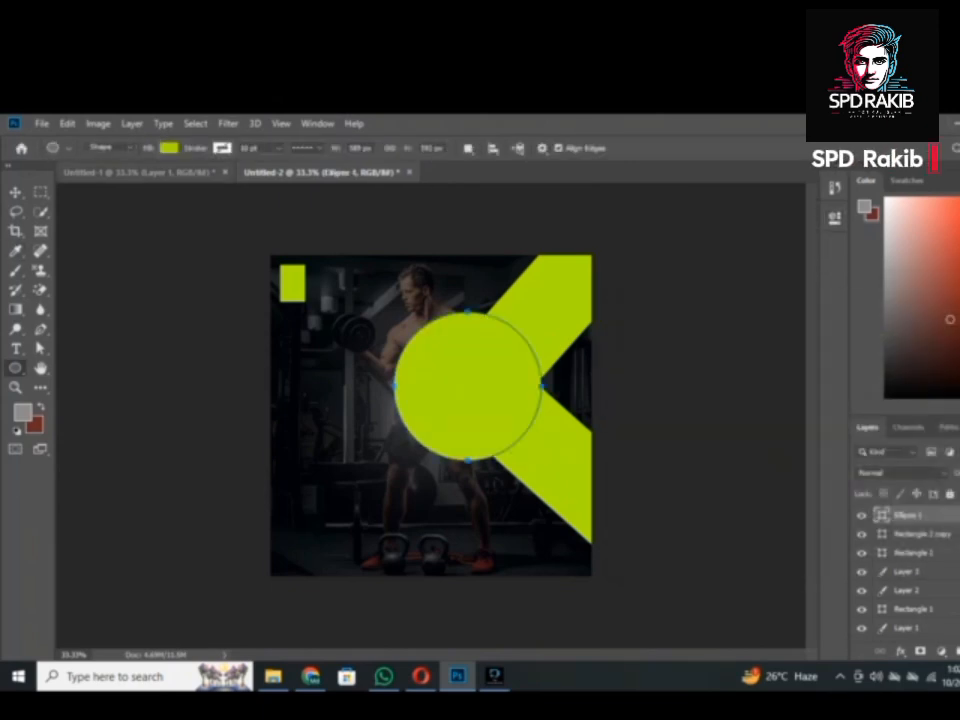
# Duplicate the large circle, scale the copy down, and centre it inside the original.
pyautogui.press('v')
pyautogui.moveTo(480, 400); pyautogui.dragTo(400, 440)
pyautogui.hotkey('ctrl', 't')
pyautogui.moveTo(467, 506); pyautogui.dragTo(438, 477)
pyautogui.moveTo(389, 444); pyautogui.dragTo(477, 412)
pyautogui.press('Return')
# Add a black drop shadow to the inner circle with a distance of about 13 px and a size of about 73 px.
pyautogui.doubleClick(950, 515)
pyautogui.click(456, 464)
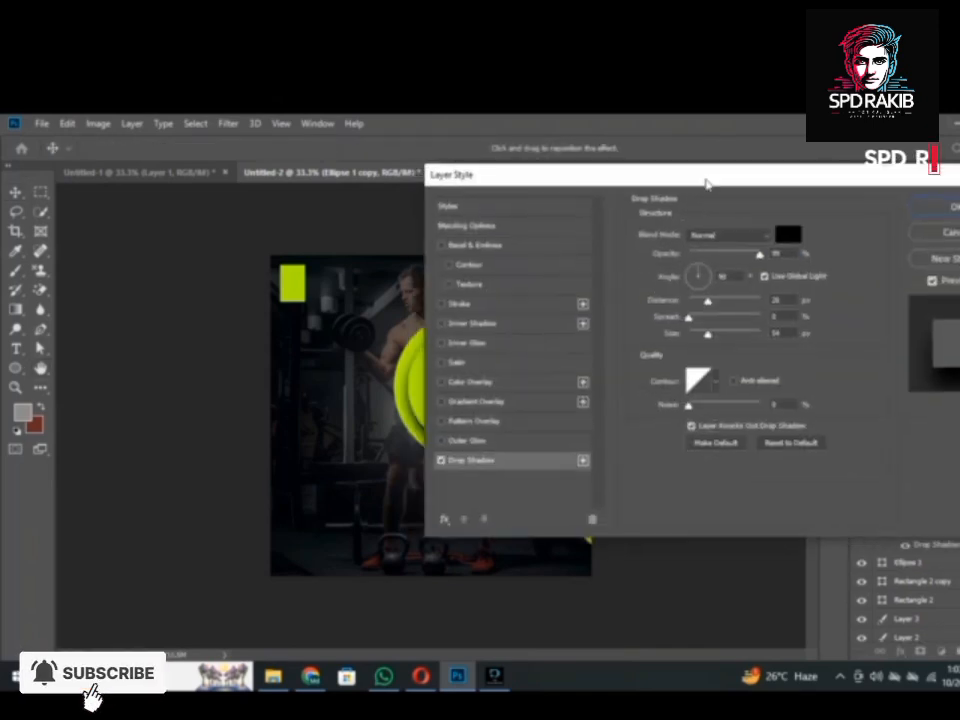
pyautogui.moveTo(589, 178); pyautogui.dragTo(777, 148)
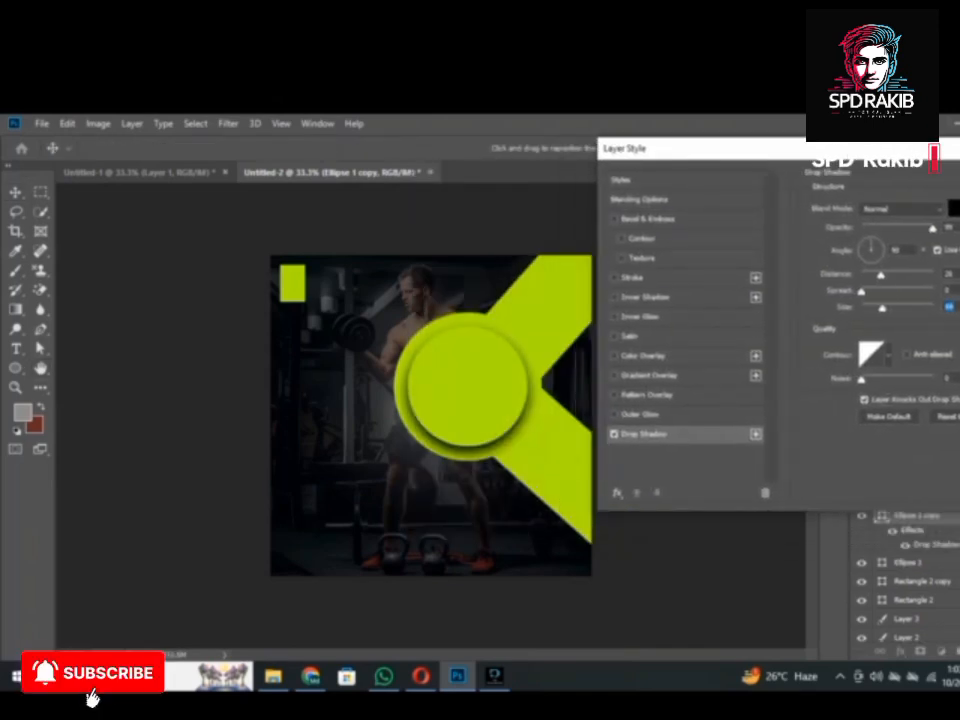
pyautogui.moveTo(882, 308); pyautogui.dragTo(886, 308)
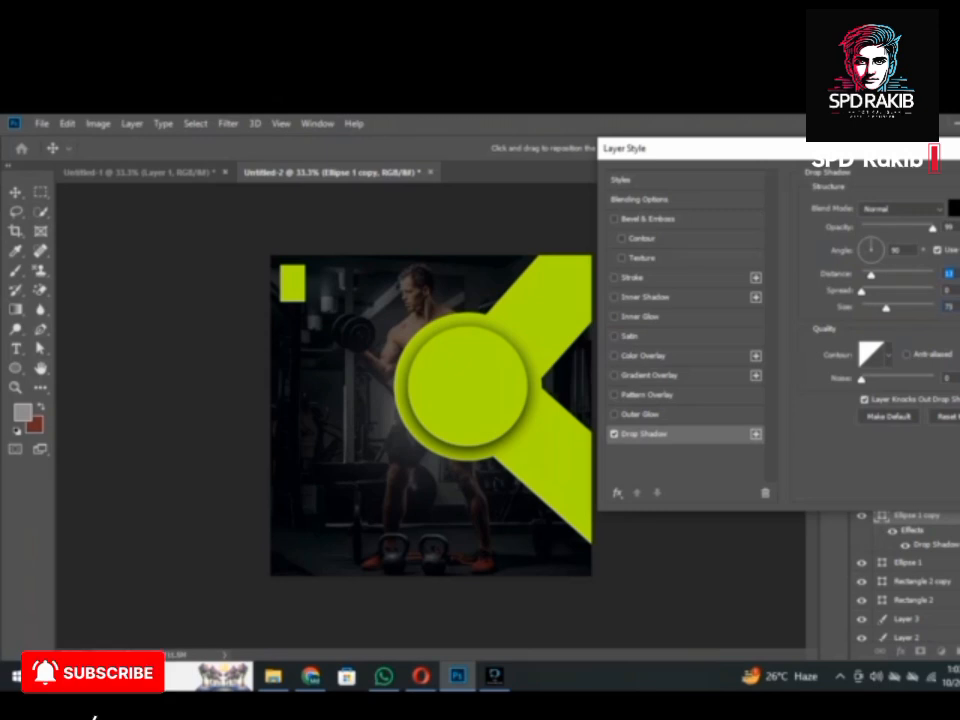
pyautogui.moveTo(750, 145); pyautogui.dragTo(626, 158)
pyautogui.press('Return')
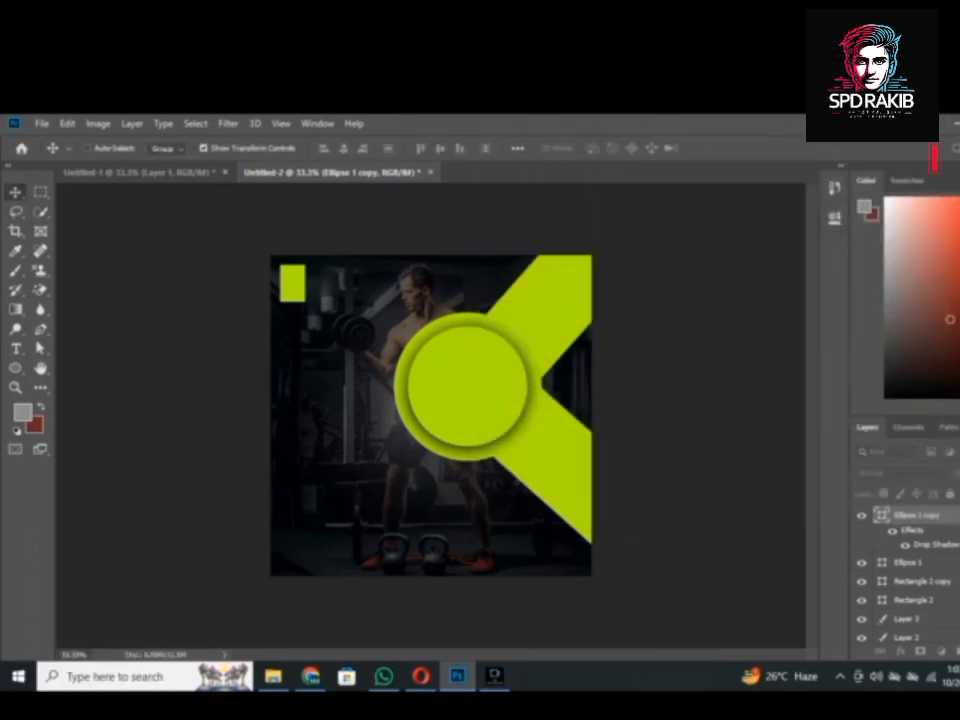
# Duplicate the inner circle, scale the copy to about 61% on the upper band, and place a second small copy on the lower band.
pyautogui.moveTo(452, 392); pyautogui.dragTo(319, 399)
pyautogui.moveTo(393, 453); pyautogui.dragTo(350, 414)
pyautogui.hotkey('ctrl', 'z')
pyautogui.moveTo(393, 453); pyautogui.dragTo(525, 297)
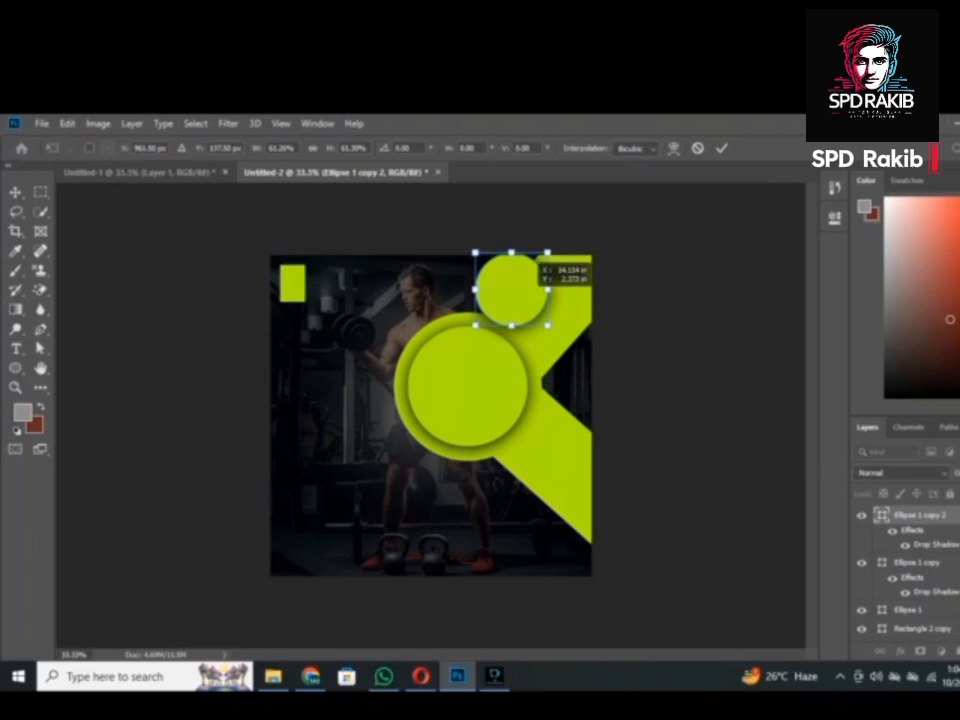
pyautogui.press('Return')
pyautogui.moveTo(525, 297); pyautogui.dragTo(543, 491)
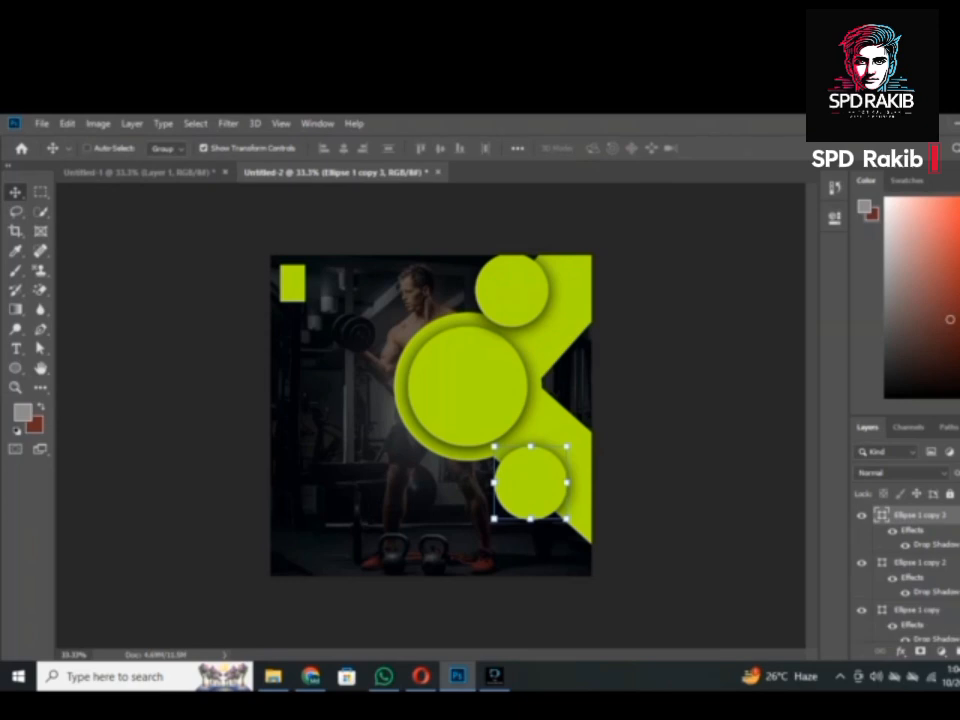
# Switch to the Freepik gym results in the browser and copy the photo of the crouching man.
pyautogui.hotkey('alt', 'Tab')
pyautogui.scroll(-3, 560, 488)
pyautogui.scroll(3, 560, 488)
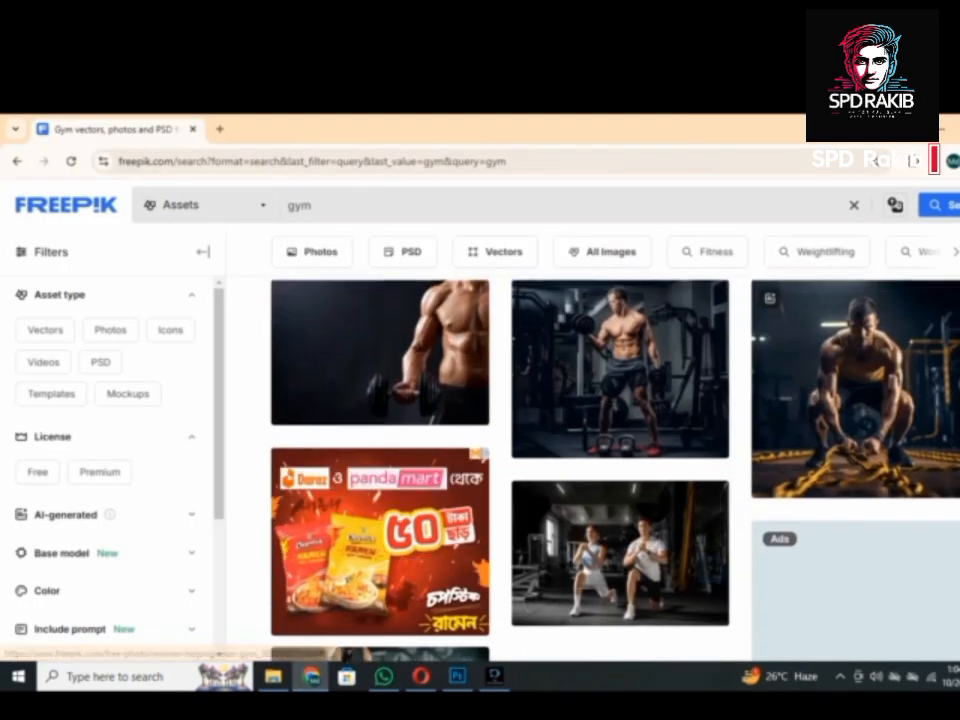
pyautogui.rightClick(863, 474)
pyautogui.click(719, 377)
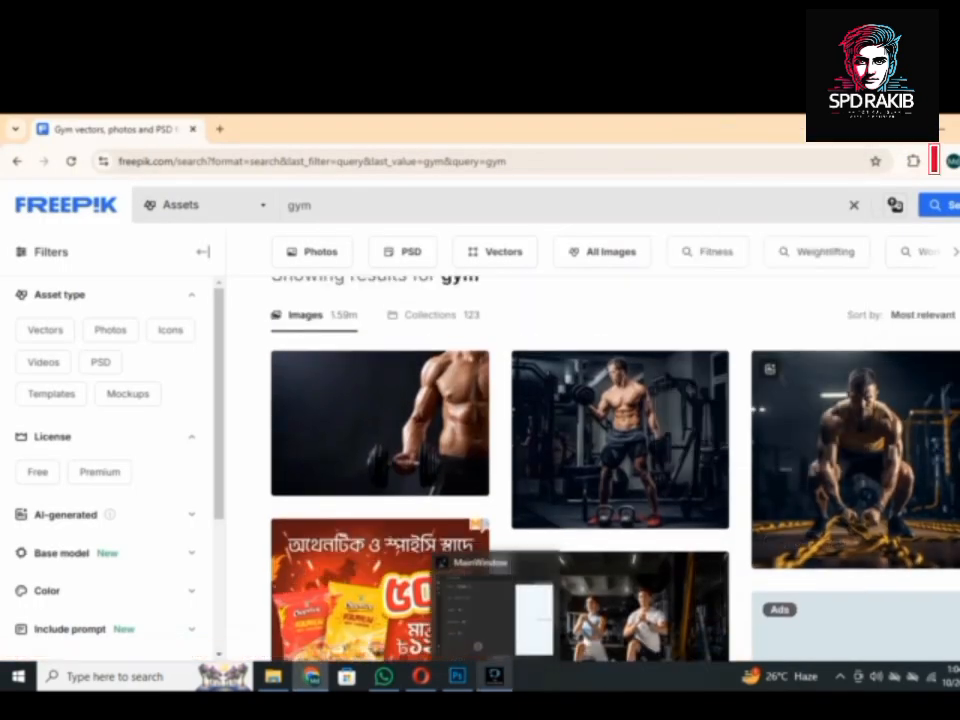
# Paste the crouching man photo into the Photoshop design and move it to the lower-left part of the canvas.
pyautogui.click(457, 676)
pyautogui.hotkey('ctrl', 'v')
pyautogui.moveTo(428, 418); pyautogui.dragTo(322, 483)
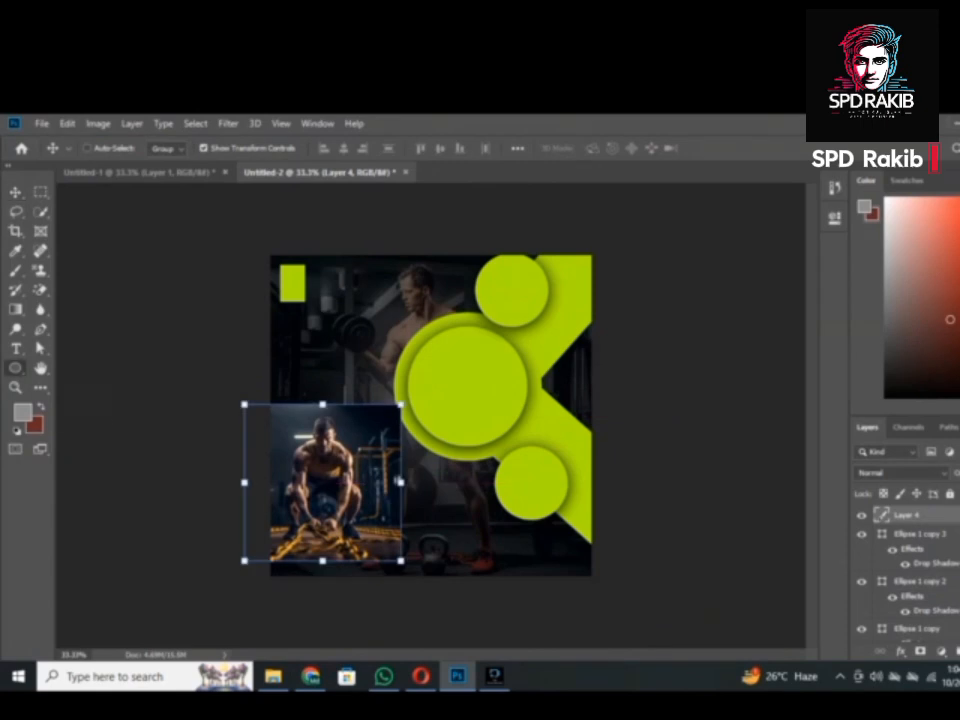
# Draw a circle about 444 px across over the large inner circle and fill it with the design's yellow-green.
pyautogui.hotkey('ctrl', 'v')
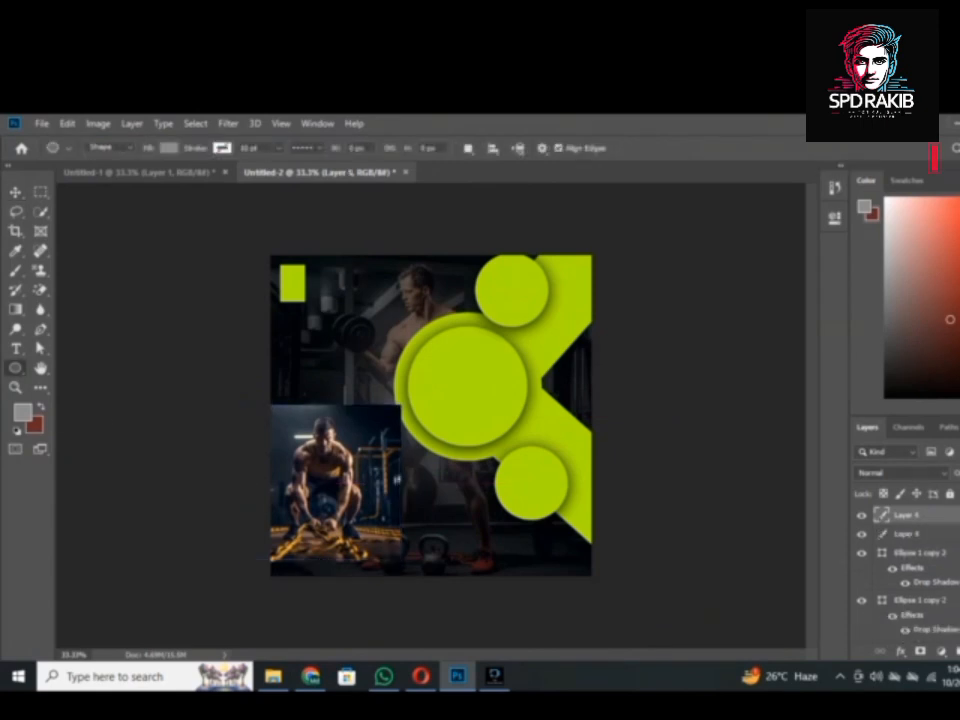
pyautogui.moveTo(486, 368); pyautogui.dragTo(541, 428)
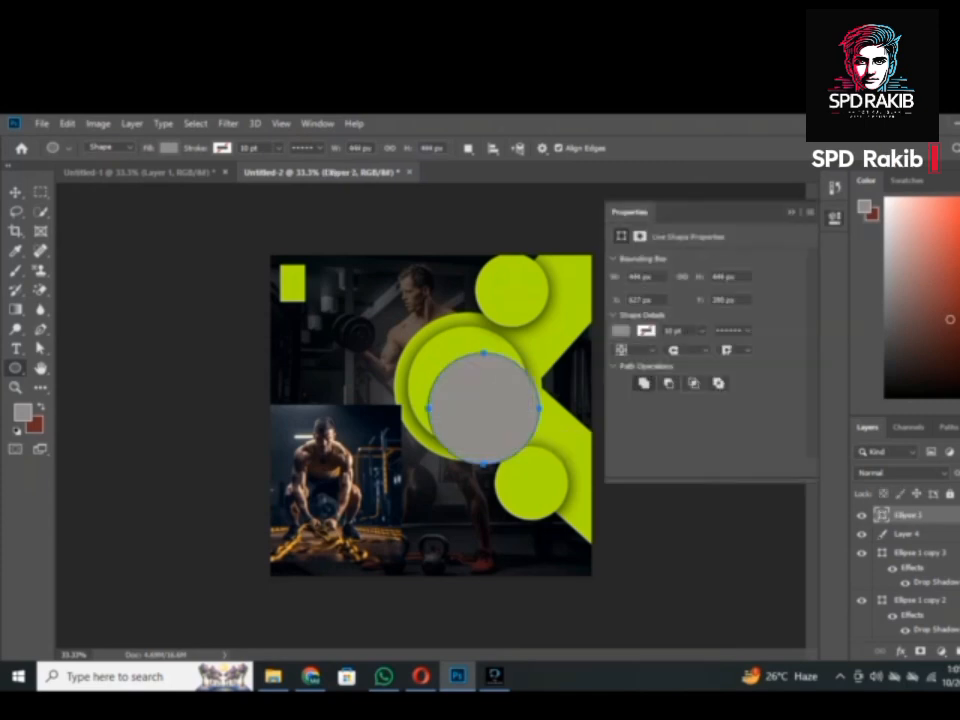
pyautogui.click(791, 212)
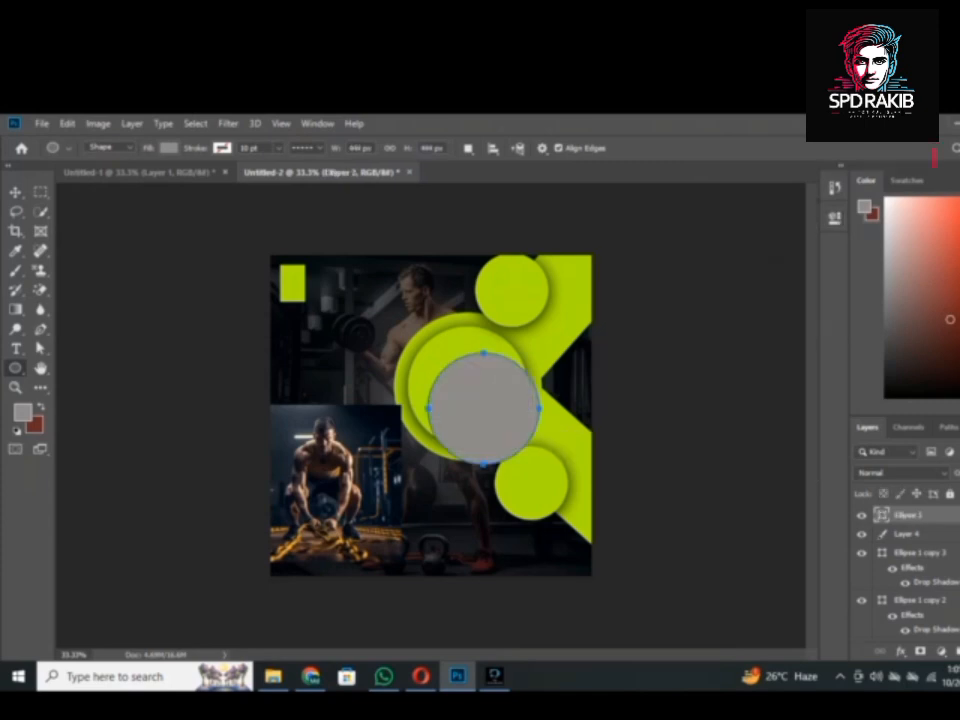
pyautogui.doubleClick(881, 515)
pyautogui.click(515, 292)
pyautogui.click(943, 313)
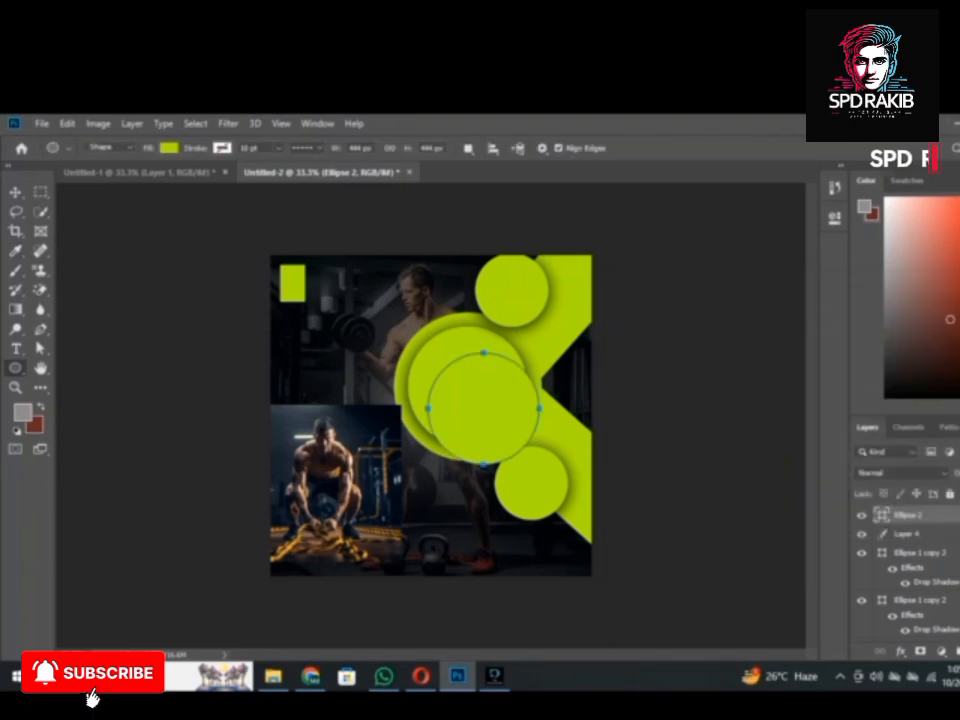
pyautogui.click(508, 291)
pyautogui.press('Escape')
# Move the new circle to the upper-left area and clip the crouching man photo to it.
pyautogui.press('v')
pyautogui.moveTo(518, 412); pyautogui.dragTo(381, 352)
pyautogui.moveTo(392, 481); pyautogui.dragTo(427, 348)
pyautogui.keyDown('ctrl'); pyautogui.click(398, 479); pyautogui.keyUp('ctrl')
pyautogui.hotkey('ctrl', ']')
pyautogui.rightClick(940, 514)
pyautogui.click(795, 402)
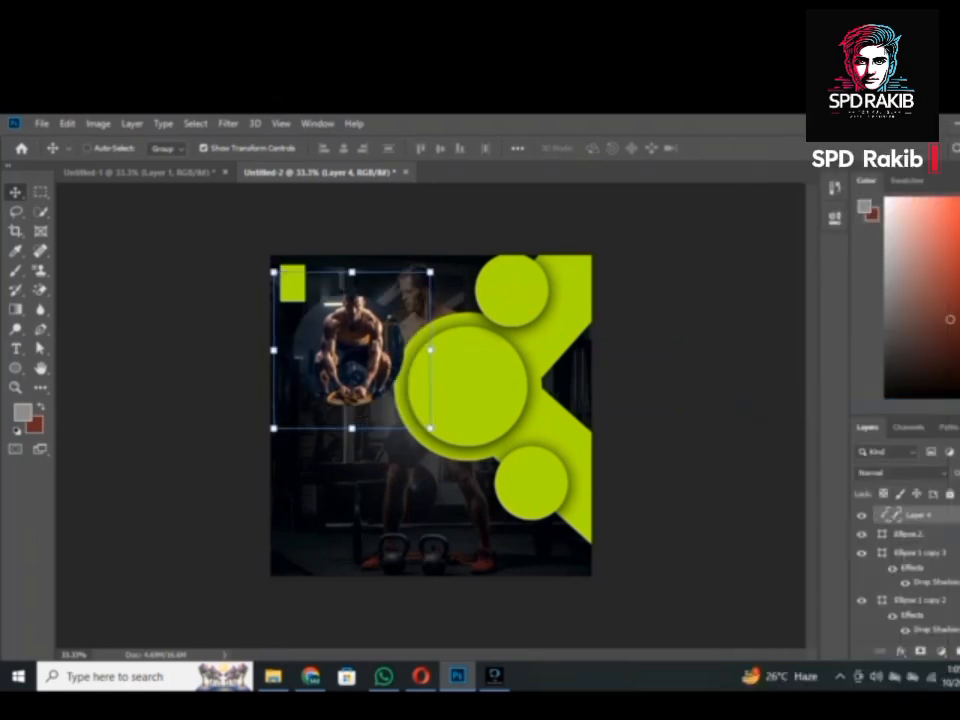
# Scale down the clipped crouching man photo and position it so that the man fits inside the circle.
pyautogui.moveTo(369, 344)
pyautogui.mouseDown()
pyautogui.moveTo(461, 361)
pyautogui.moveTo(364, 353)
pyautogui.mouseUp()
pyautogui.moveTo(427, 290); pyautogui.dragTo(403, 314)
pyautogui.moveTo(371, 352); pyautogui.dragTo(380, 328)
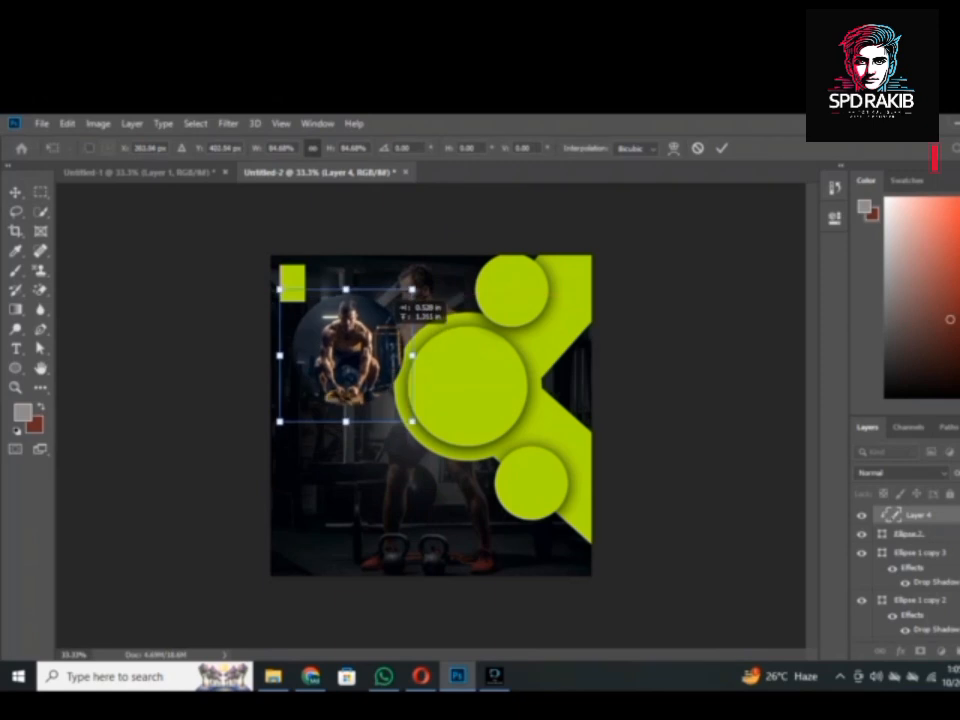
pyautogui.moveTo(412, 290); pyautogui.dragTo(397, 305)
pyautogui.moveTo(359, 350); pyautogui.dragTo(365, 337)
pyautogui.press('Return')
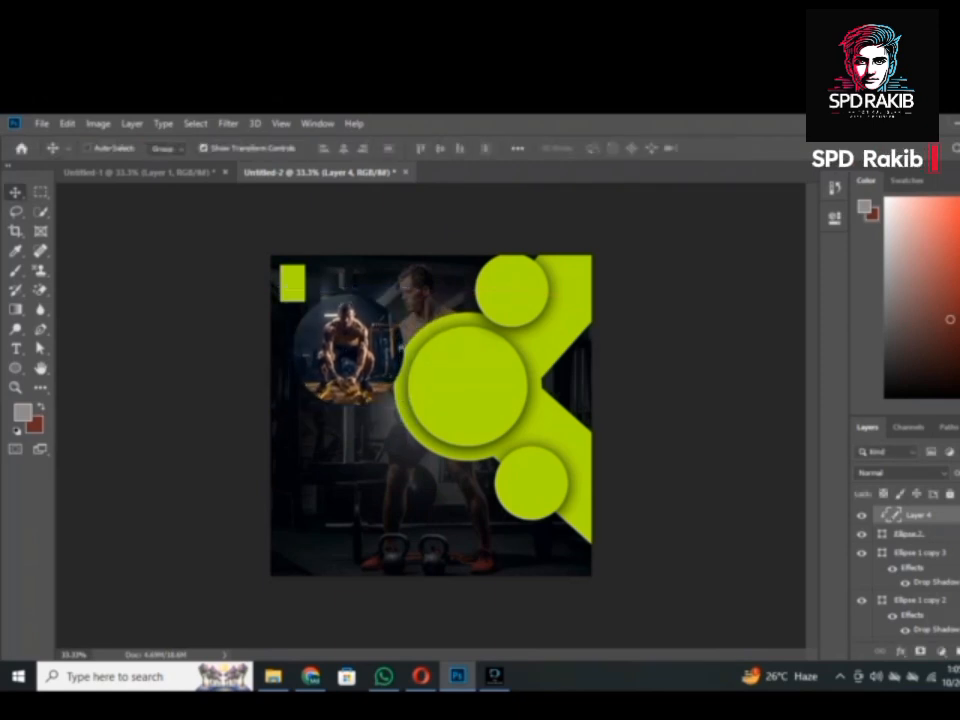
# Group the photo with its circle and centre the group inside the large yellow-green circle.
pyautogui.hotkey('ctrl', 'g')
pyautogui.moveTo(365, 340); pyautogui.dragTo(486, 374)
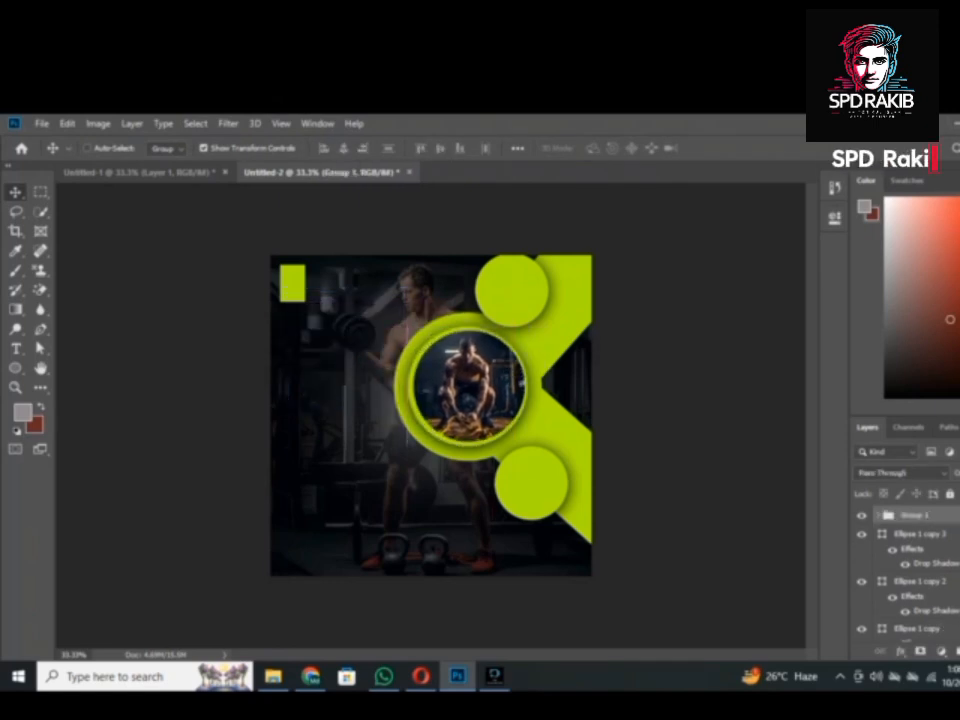
pyautogui.press('Left')
pyautogui.press('Left')
pyautogui.press('Up')
pyautogui.press('Up')
pyautogui.press('Up')
pyautogui.press('Left')
pyautogui.press('Left')
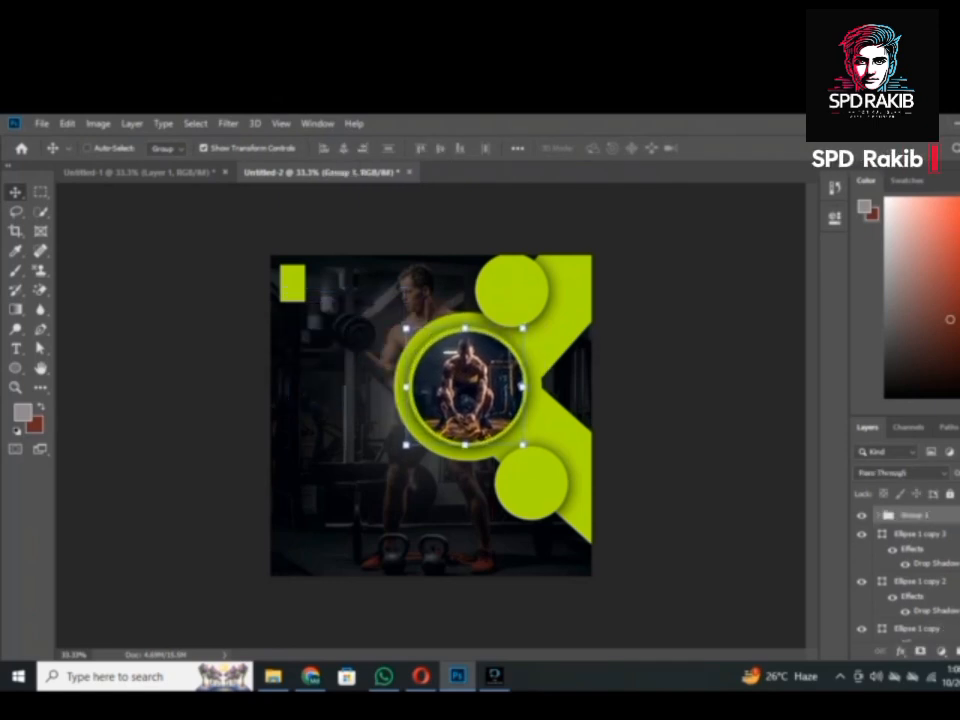
pyautogui.scroll(2, 447, 409)
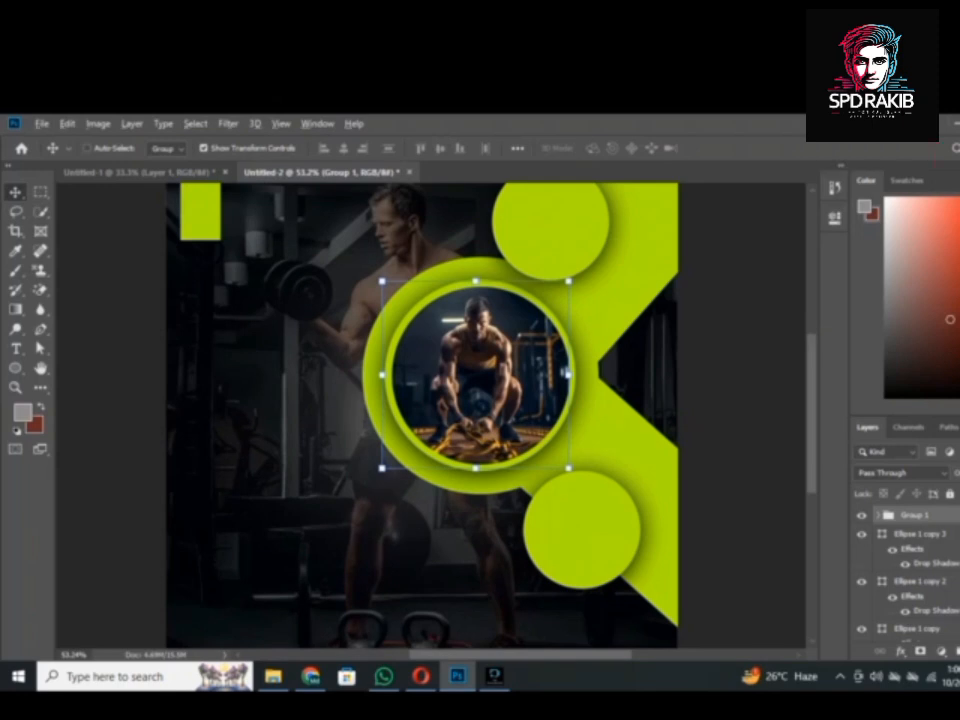
pyautogui.scroll(-1, 460, 486)
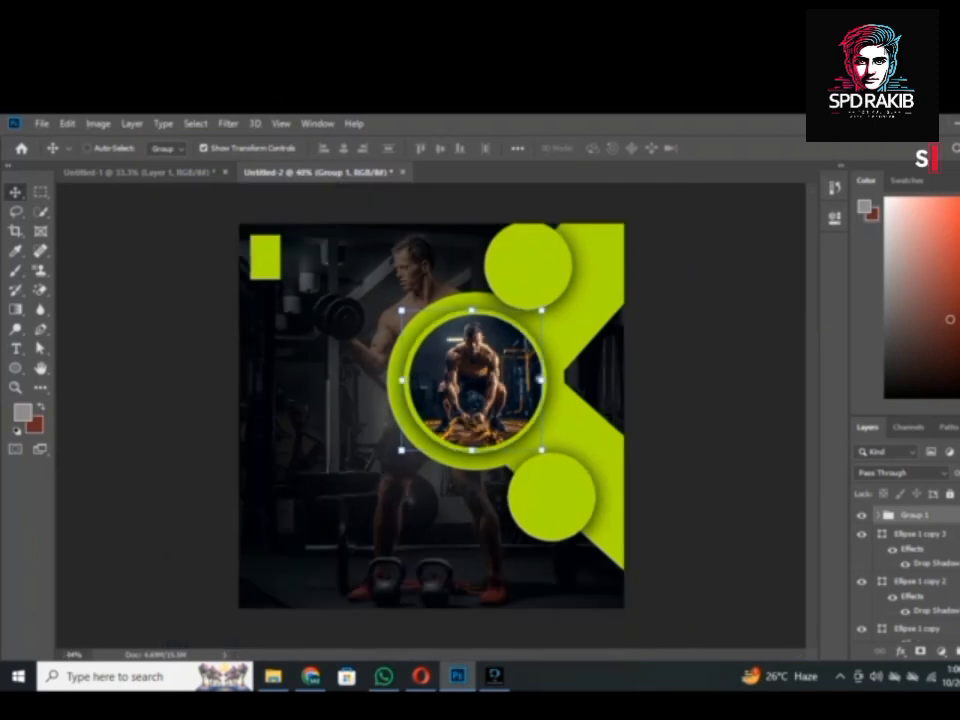
# Collapse the effects lists of the ellipse layers and draw a circle about 278 px across beside the large photo circle.
pyautogui.click(958, 534)
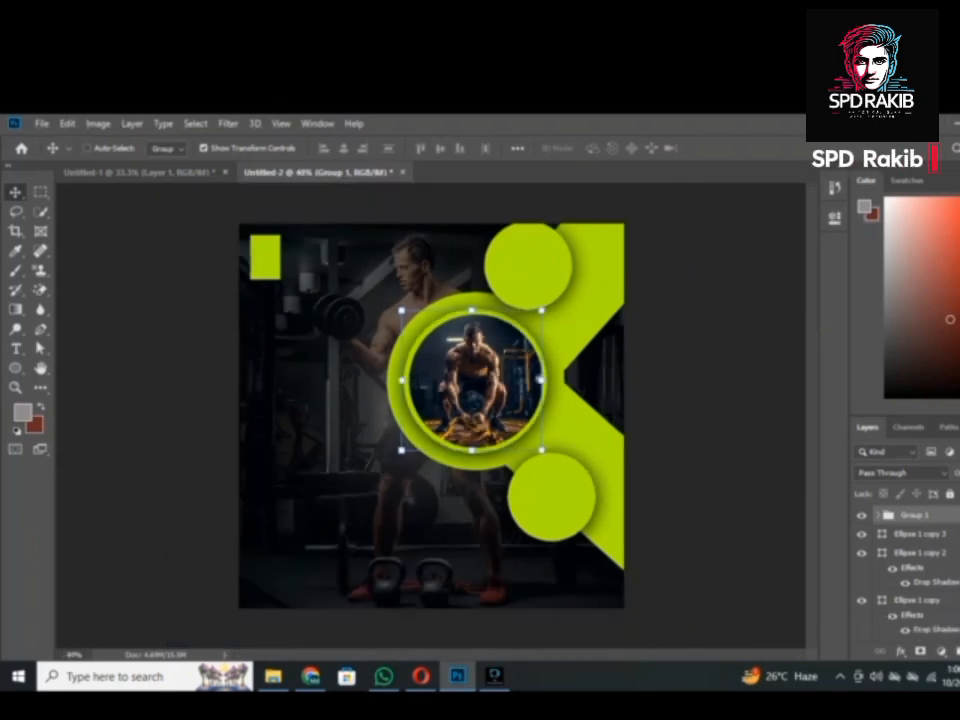
pyautogui.click(958, 553)
pyautogui.click(958, 572)
pyautogui.press('u')
pyautogui.moveTo(290, 392)
pyautogui.mouseDown()
pyautogui.moveTo(342, 451)
pyautogui.moveTo(348, 435)
pyautogui.moveTo(372, 457)
pyautogui.mouseUp()
pyautogui.hotkey('ctrl', 'z')
pyautogui.click(793, 212)
# Copy the photo of the shirtless man with a dumbbell from Freepik and clip it to the new circle in Photoshop.
pyautogui.click(311, 677)
pyautogui.scroll(-10, 620, 340)
pyautogui.scroll(-5, 620, 460)
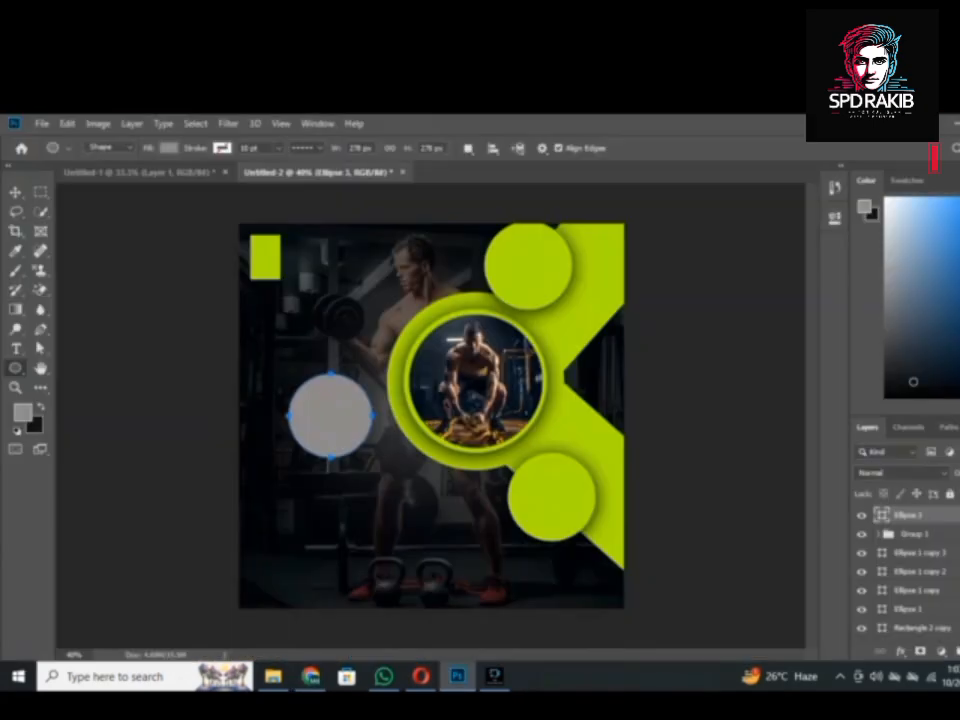
pyautogui.hotkey('ctrl', 'v')
pyautogui.hotkey('ctrl', 'alt', 'g')
# Scale down the clipped dumbbell photo and position it so that the man's upper body fills the circle.
pyautogui.moveTo(390, 322); pyautogui.dragTo(362, 366)
pyautogui.moveTo(336, 400)
pyautogui.mouseDown()
pyautogui.moveTo(338, 408)
pyautogui.moveTo(338, 399)
pyautogui.mouseUp()
pyautogui.moveTo(363, 364); pyautogui.dragTo(373, 350)
pyautogui.moveTo(350, 366); pyautogui.dragTo(332, 356)
pyautogui.moveTo(332, 481); pyautogui.dragTo(332, 469)
pyautogui.moveTo(334, 356); pyautogui.dragTo(332, 365)
pyautogui.press('Return')
# Group the dumbbell photo with its circle and fit the group, scaled to about 91%, inside the upper small circle.
pyautogui.keyDown('shift'); pyautogui.click(910, 534); pyautogui.keyUp('shift')
pyautogui.hotkey('ctrl', 'g')
pyautogui.moveTo(332, 412); pyautogui.dragTo(527, 281)
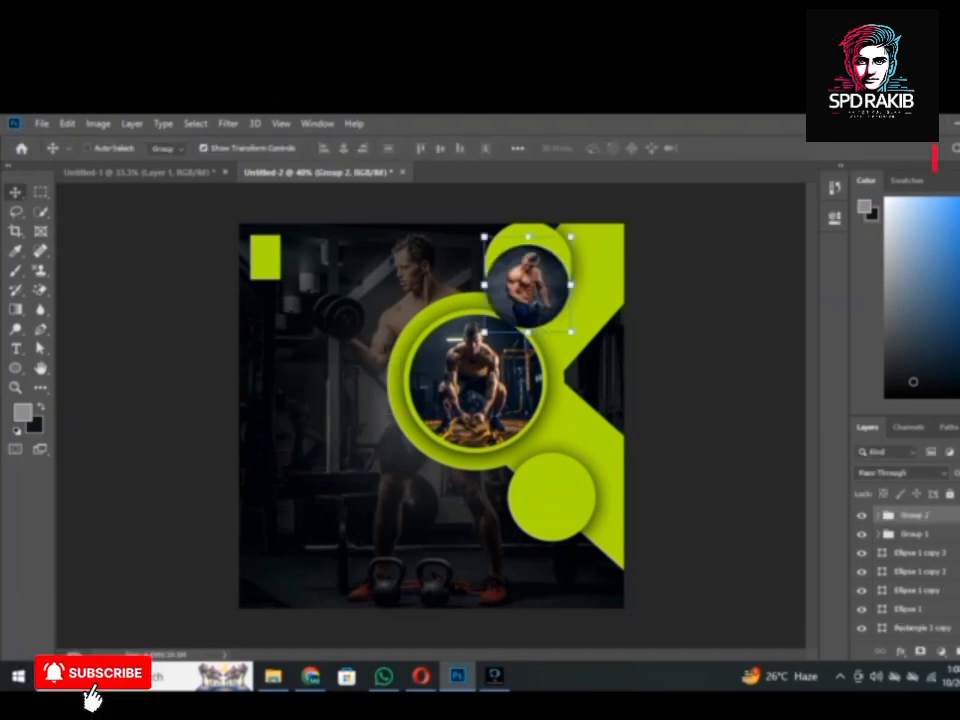
pyautogui.moveTo(572, 332); pyautogui.dragTo(560, 319)
pyautogui.moveTo(539, 296); pyautogui.dragTo(545, 281)
pyautogui.scroll(6, 545, 288)
pyautogui.scroll(3, 545, 300)
pyautogui.moveTo(547, 356); pyautogui.dragTo(551, 353)
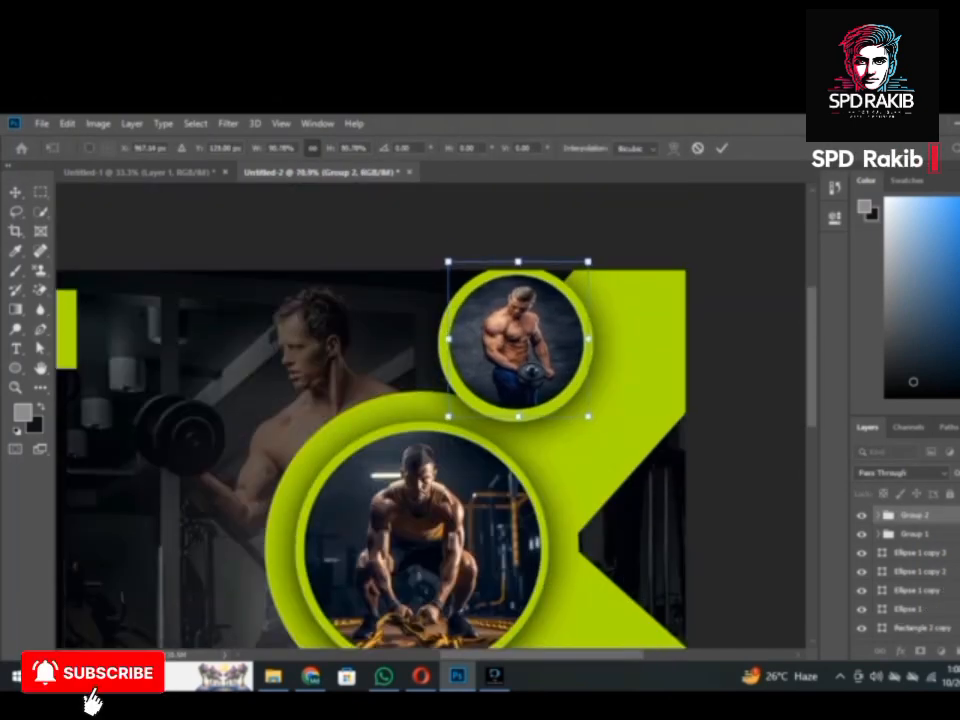
pyautogui.press('Return')
pyautogui.hotkey('ctrl', '0')
# Draw another circle beside the large photo circle and paste in the Freepik photo of the man and woman training with a barbell.
pyautogui.press('u')
pyautogui.moveTo(292, 387); pyautogui.dragTo(367, 462)
pyautogui.hotkey('alt', 'Tab')
pyautogui.scroll(-6, 610, 560)
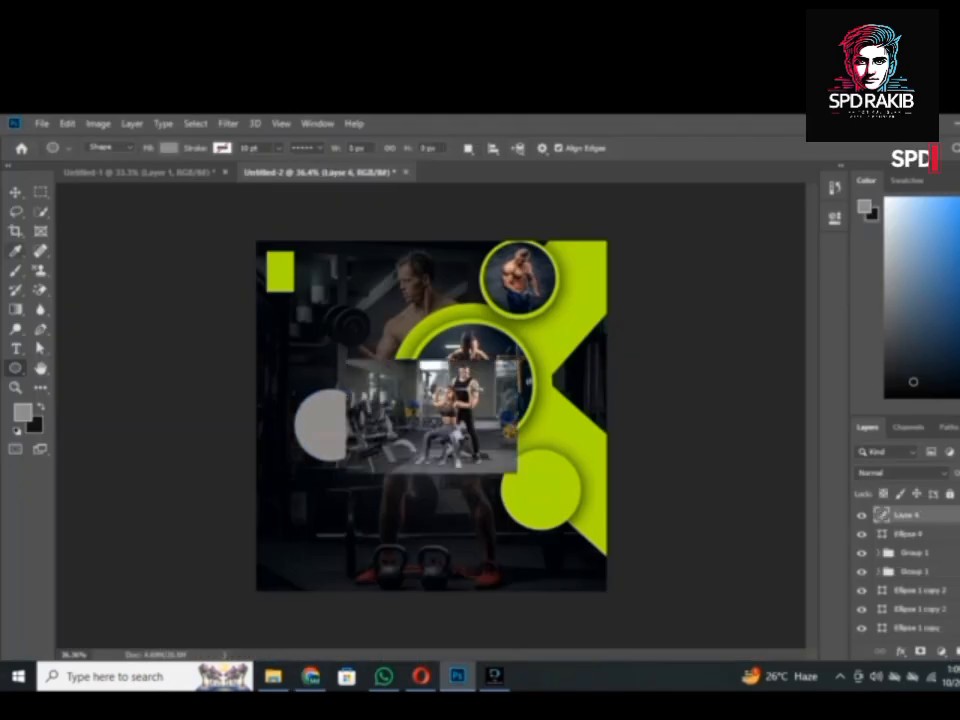
# Clip the barbell training photo to the grey circle and scale it to about 65%.
pyautogui.moveTo(514, 471); pyautogui.dragTo(372, 390)
pyautogui.hotkey('ctrl', 'alt', 'g')
pyautogui.moveTo(372, 459); pyautogui.dragTo(378, 463)
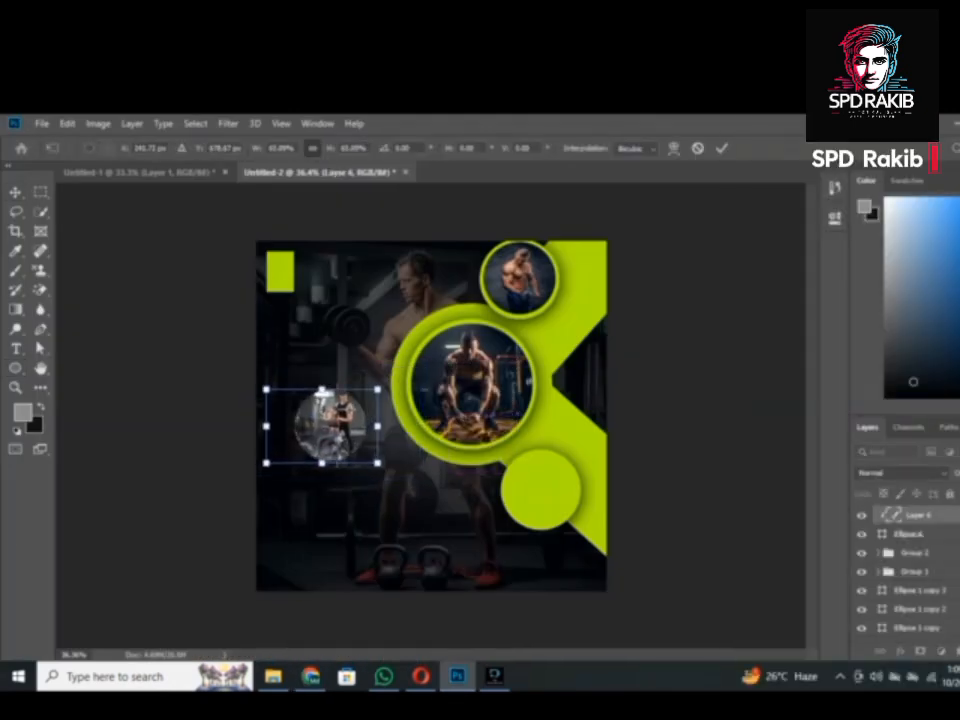
pyautogui.press('Return')
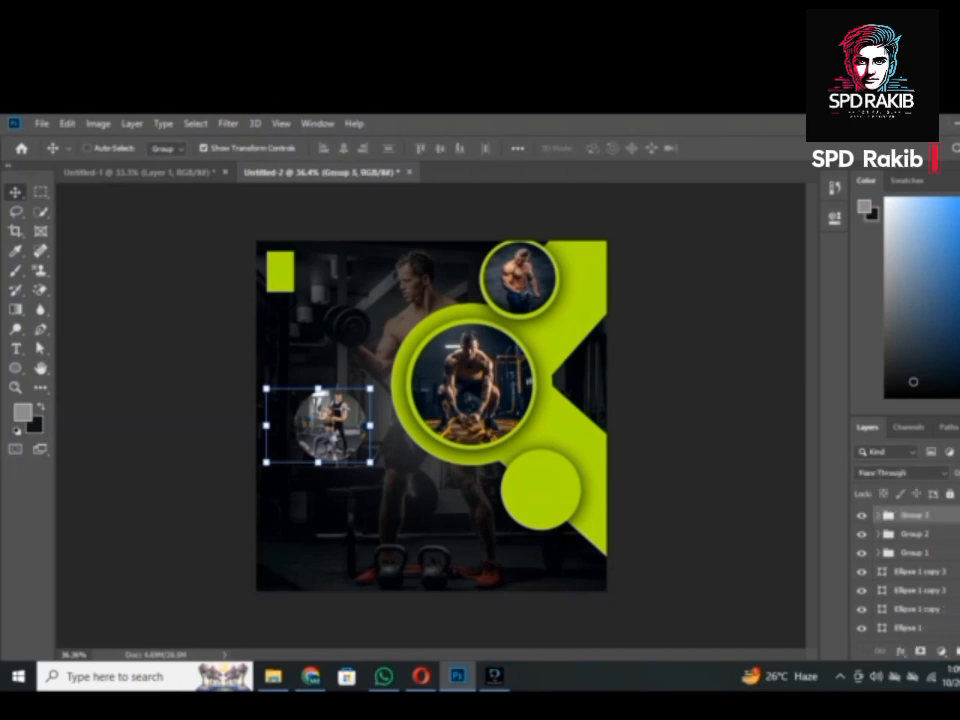
# Move the barbell photo group onto the lower small circle and scale it to about 104%.
pyautogui.moveTo(340, 413); pyautogui.dragTo(550, 475)
pyautogui.scroll(9, 550, 475)
pyautogui.moveTo(623, 598); pyautogui.dragTo(629, 606)
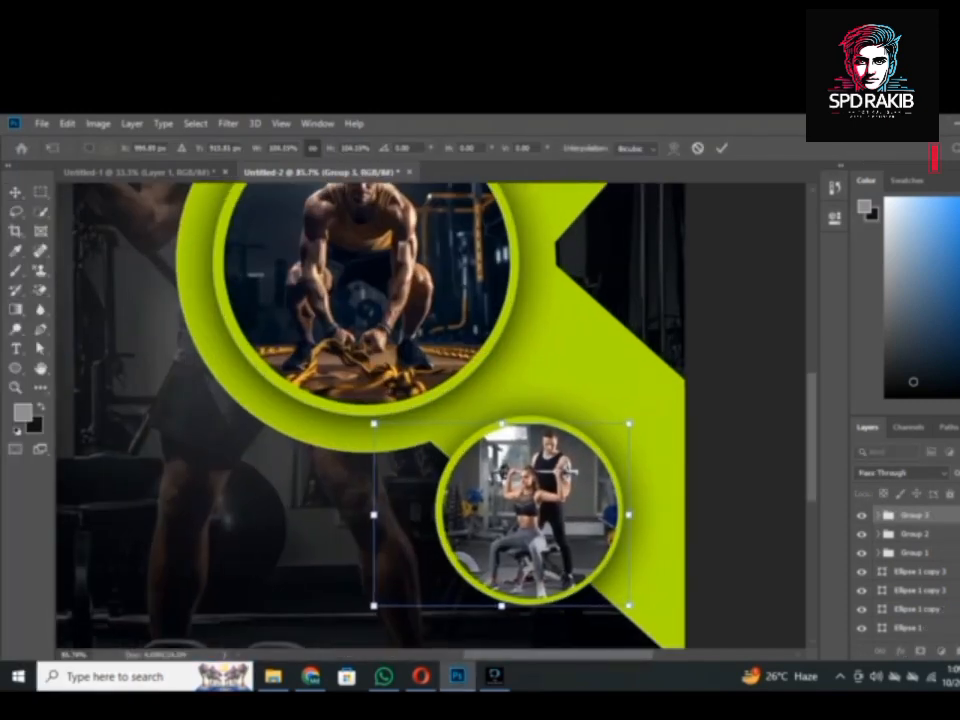
pyautogui.press('Return')
pyautogui.scroll(-5, 598, 497)
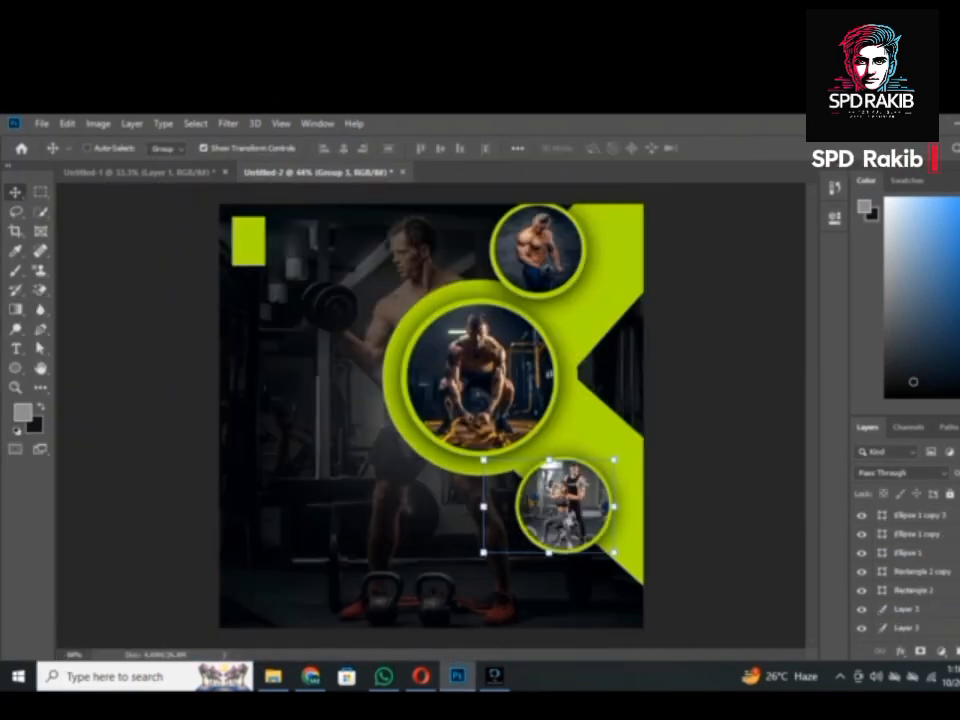
# Delete the small yellow-green rectangle from the canvas's upper-left corner and select the topmost group.
pyautogui.scroll(-2, 915, 575)
pyautogui.click(910, 614)
pyautogui.click(910, 576)
pyautogui.press('Delete')
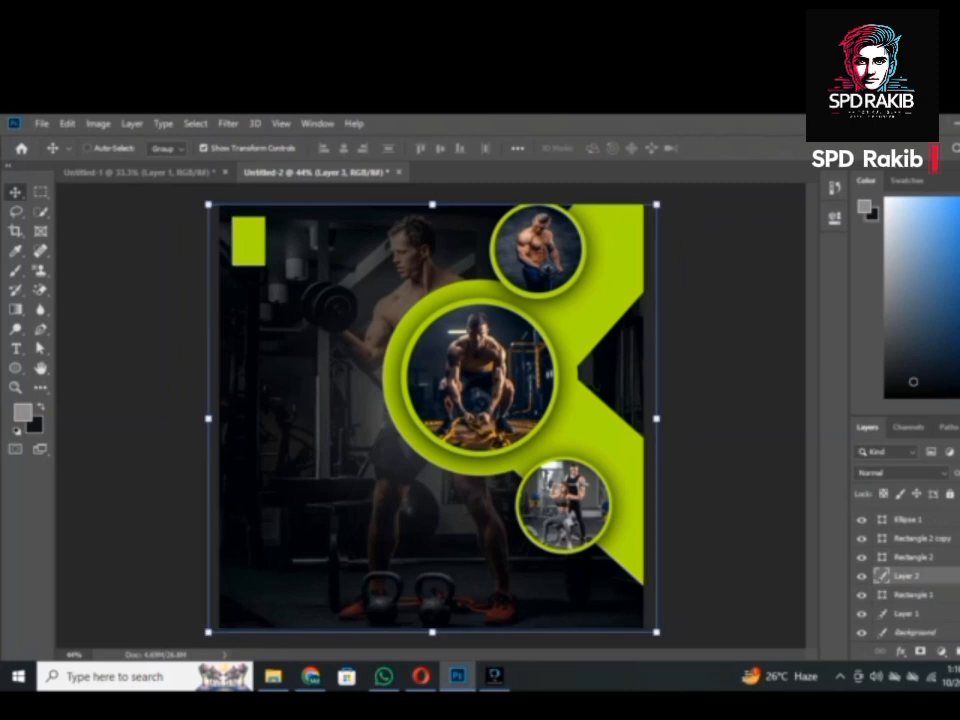
pyautogui.scroll(3, 915, 575)
pyautogui.click(915, 515)
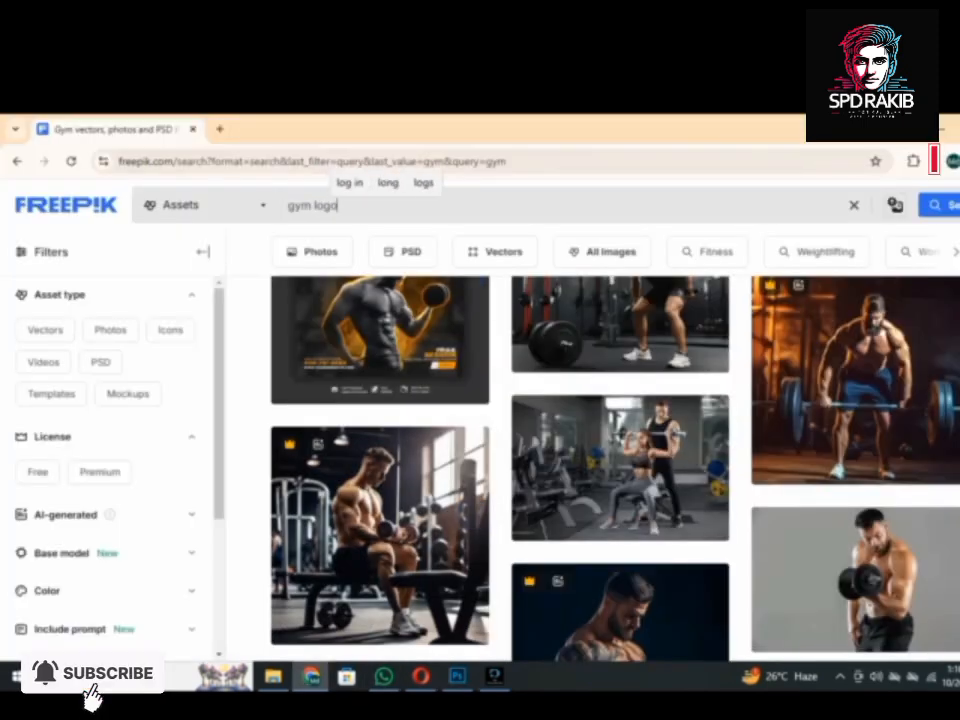
# Search Freepik for "gym logo" and copy the emblem sheet that includes City Gym and Fitness Empire.
pyautogui.press('Return')
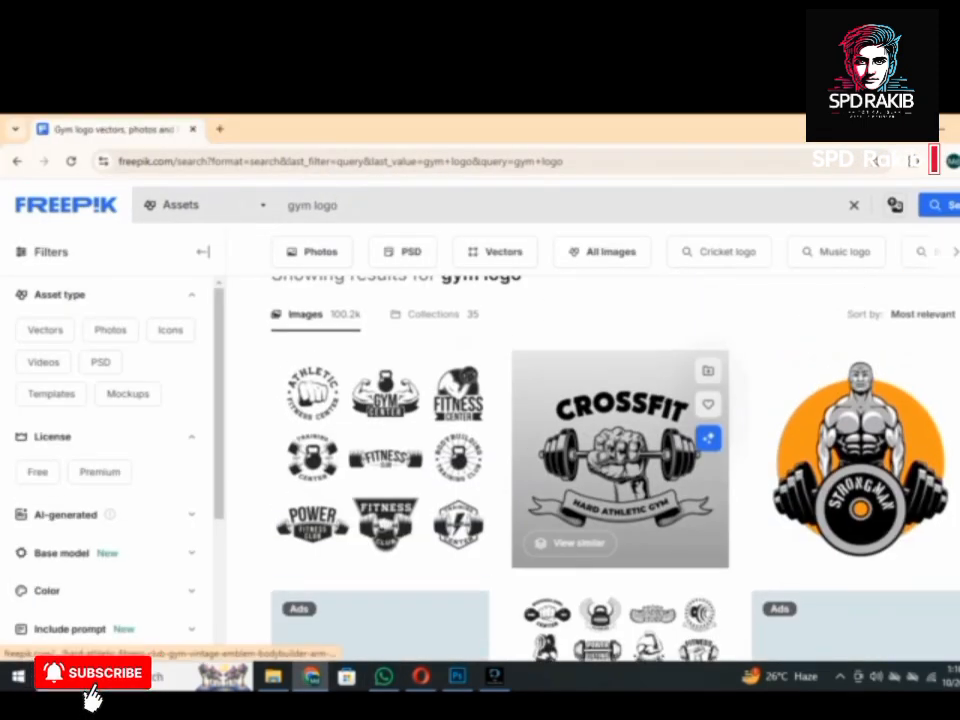
pyautogui.scroll(-10, 620, 450)
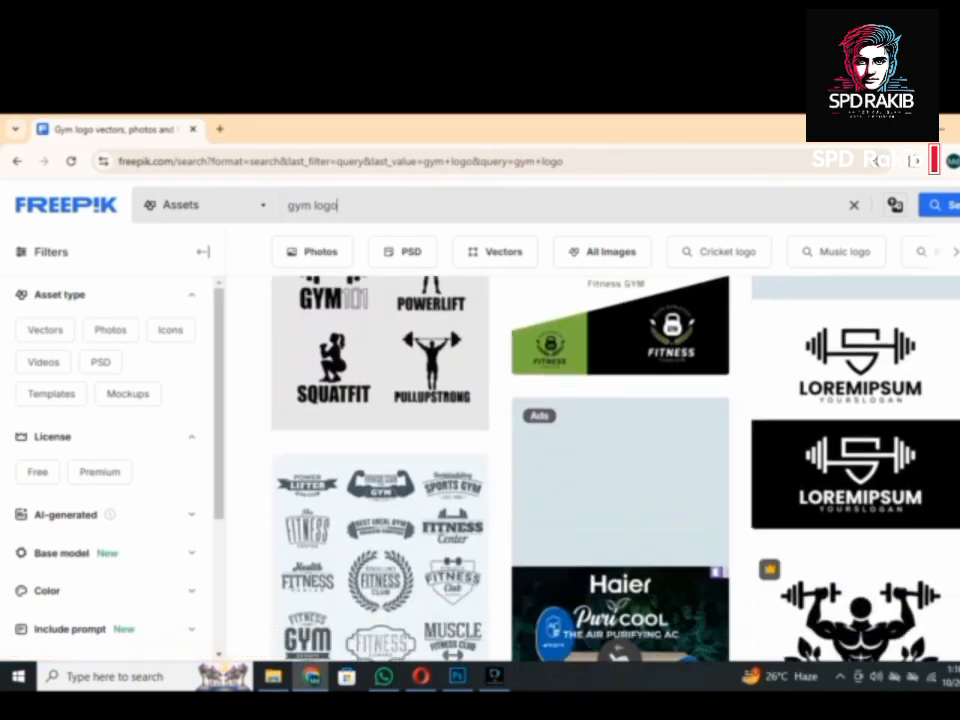
pyautogui.scroll(-10, 620, 450)
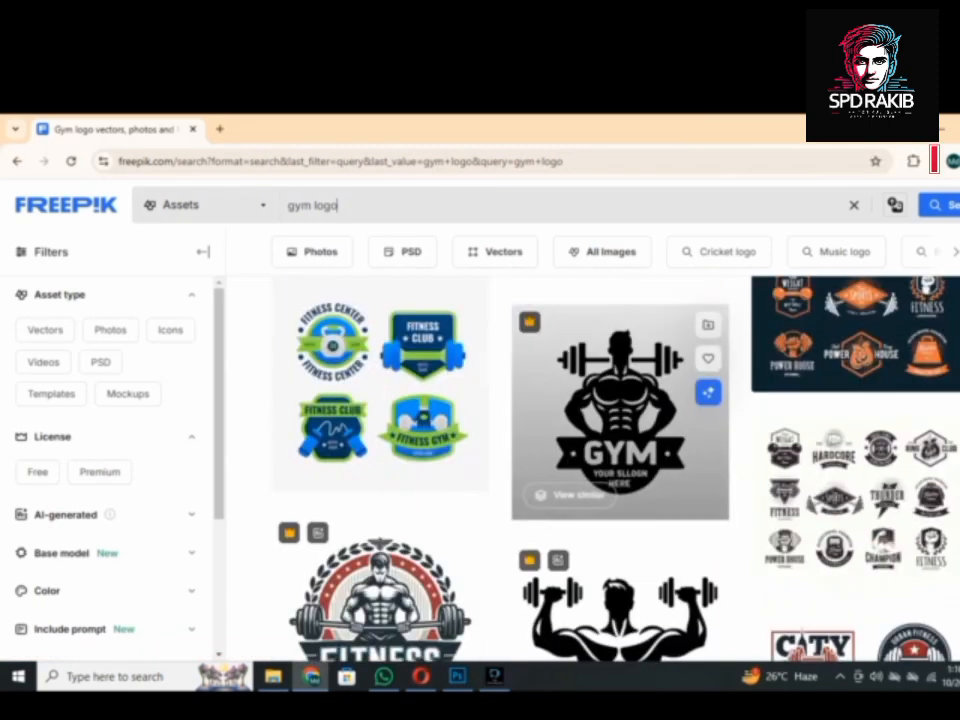
pyautogui.scroll(-10, 620, 450)
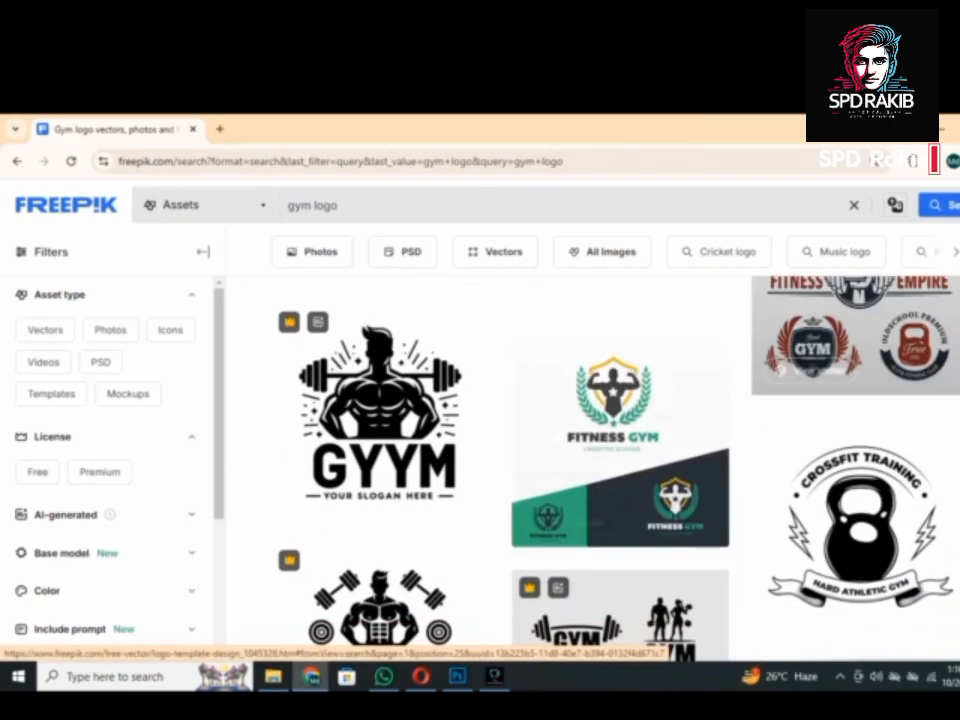
pyautogui.scroll(-4, 860, 480)
pyautogui.scroll(6, 860, 480)
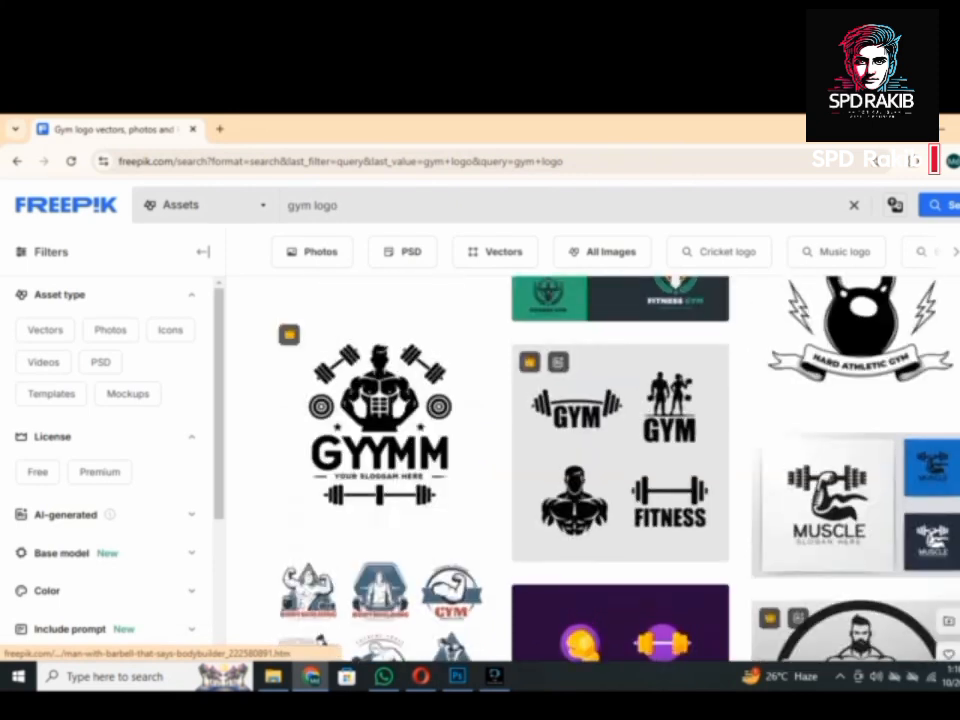
pyautogui.scroll(3, 860, 480)
pyautogui.rightClick(654, 512)
pyautogui.click(716, 420)
# Paste the emblem sheet into the Photoshop design, extract the round Urban Fitness emblem to its own layer, and delete the sheet.
pyautogui.click(457, 676)
pyautogui.hotkey('ctrl', 'v')
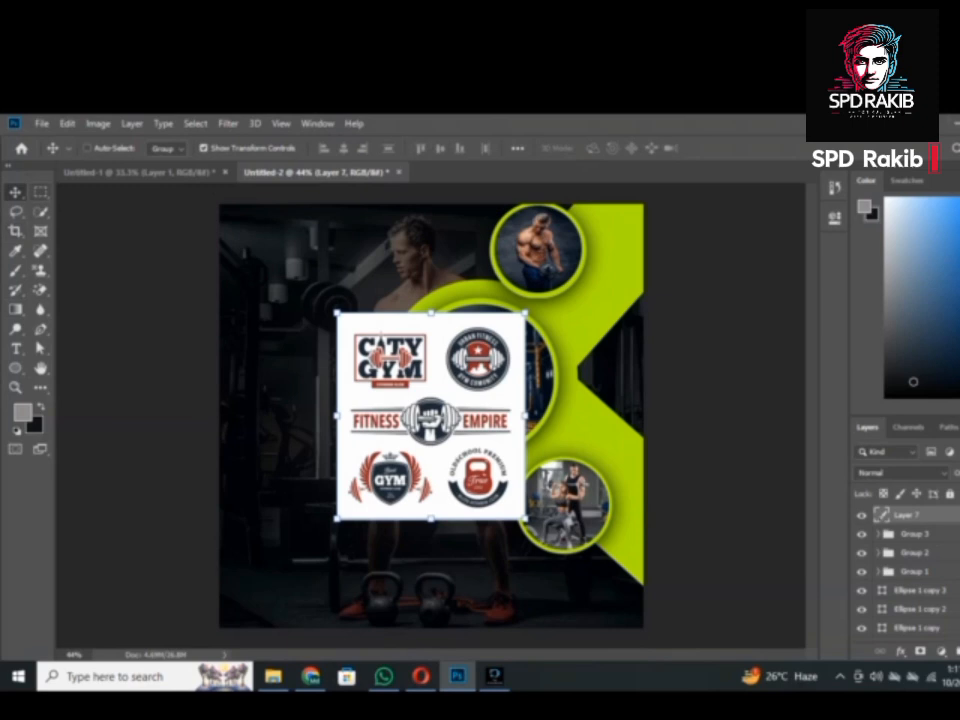
pyautogui.press('m')
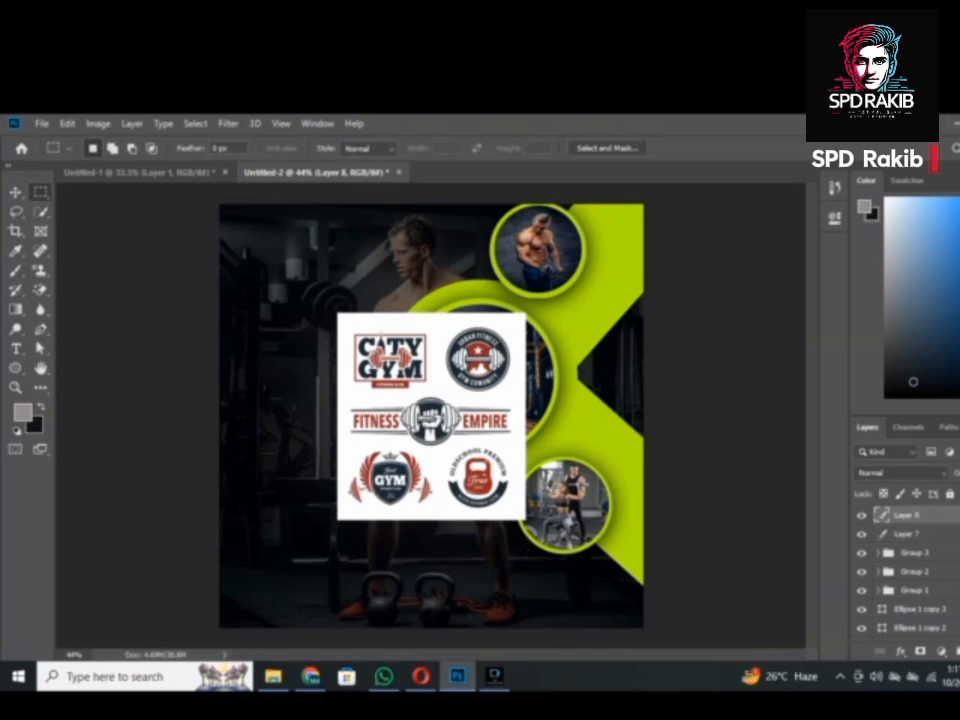
pyautogui.moveTo(480, 355); pyautogui.dragTo(622, 323)
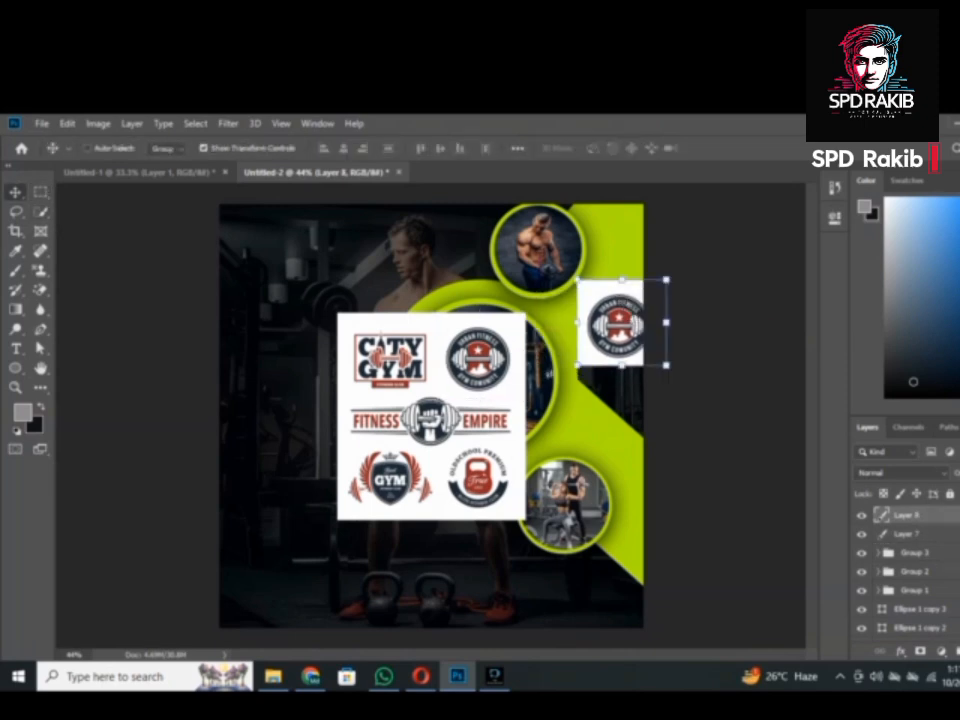
pyautogui.press('Delete')
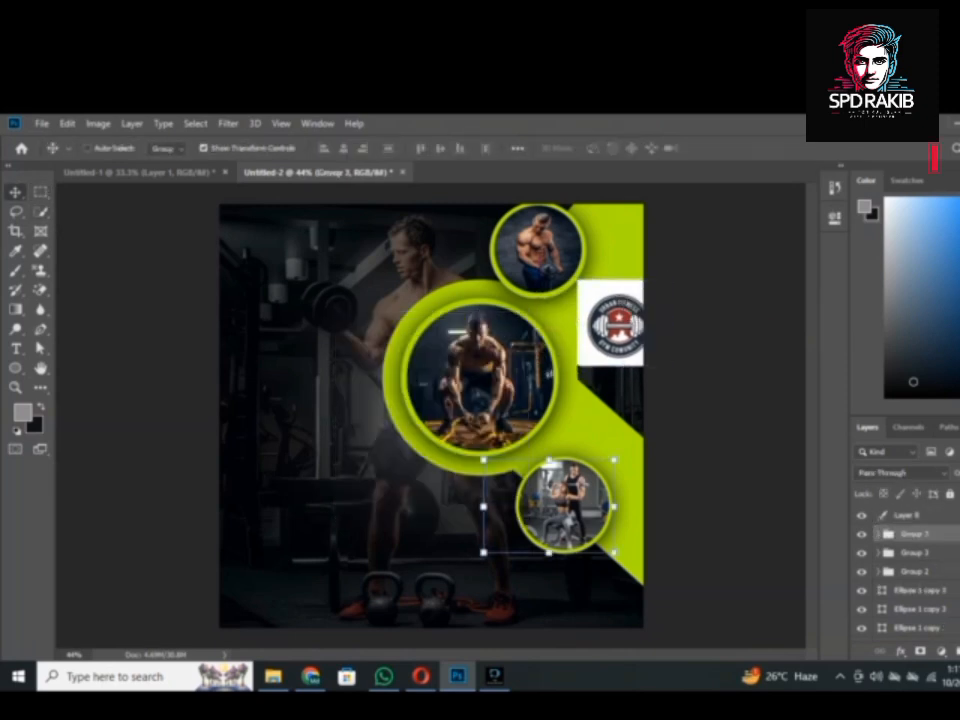
# Place the round emblem in the canvas's upper-left corner without its white background, scaled to about 64%.
pyautogui.moveTo(628, 286); pyautogui.dragTo(300, 206)
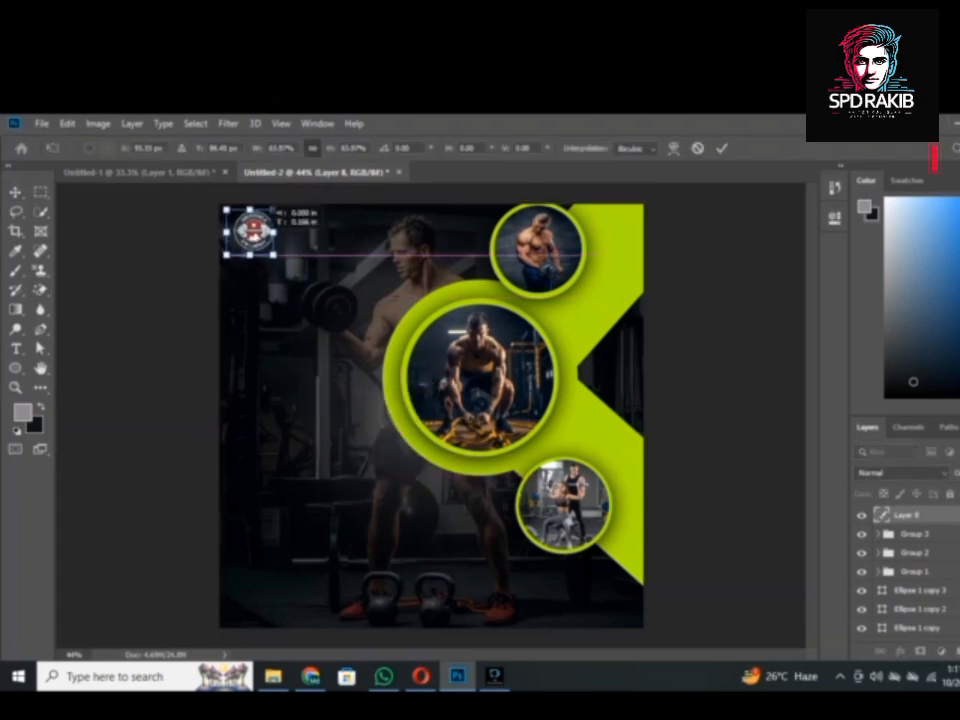
pyautogui.press('Return')
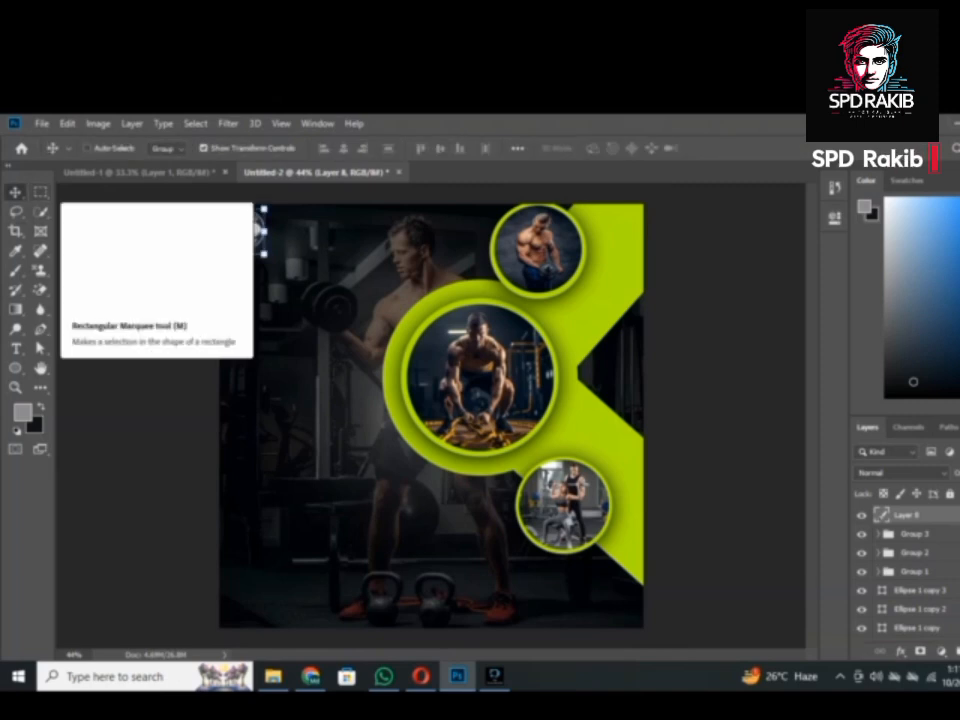
# Add the white title text "FITNESS" in a bold condensed font below the emblem.
pyautogui.click(347, 677)
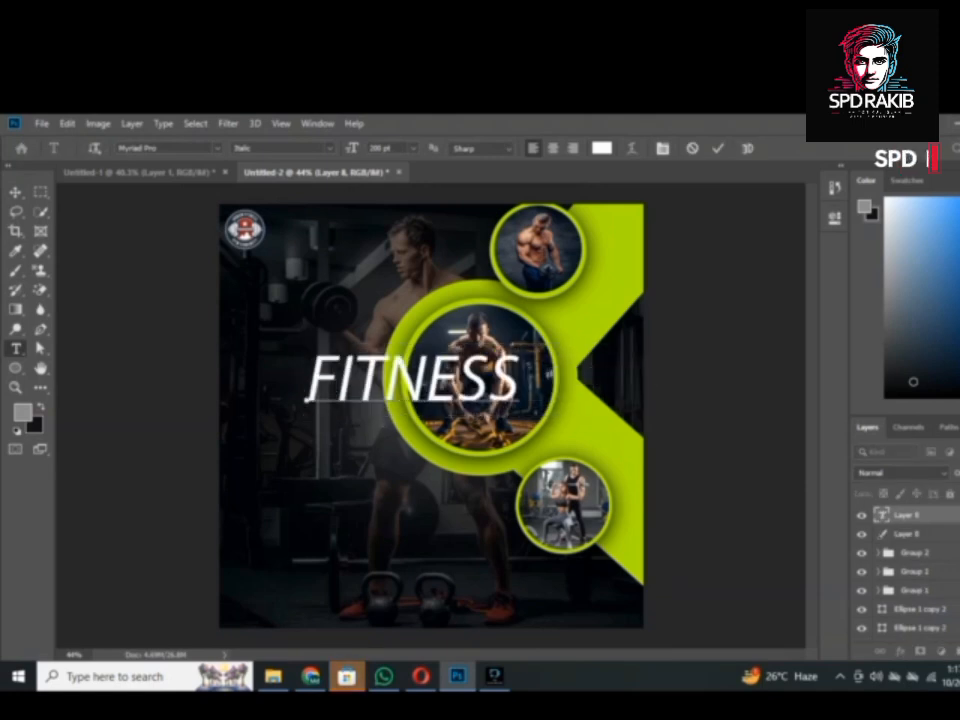
pyautogui.press('v')
pyautogui.click(675, 317)
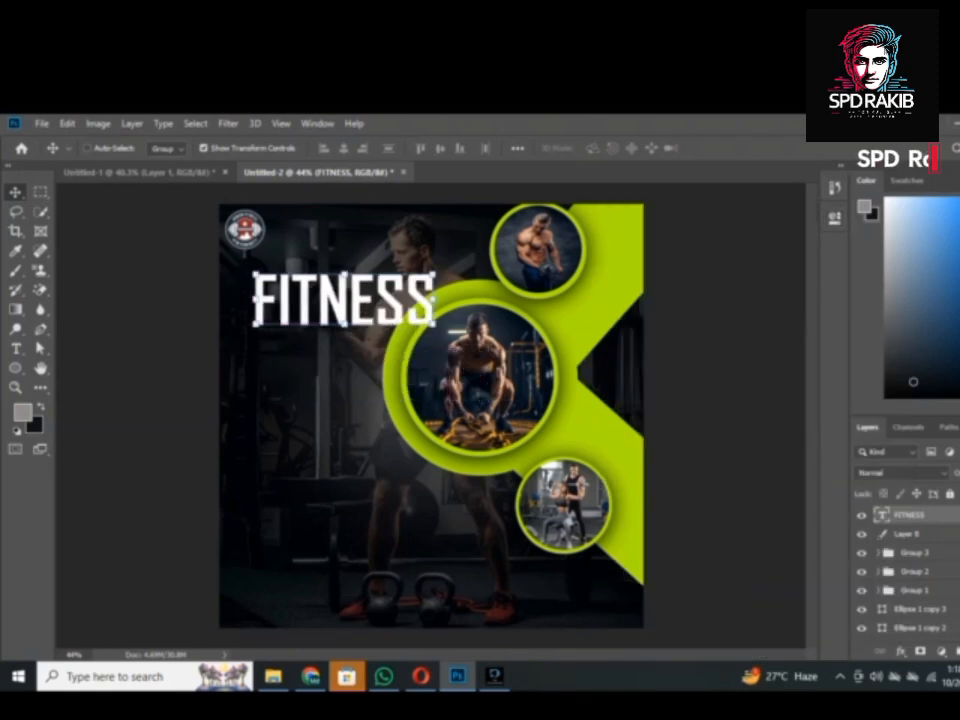
# Rotate the "FITNESS" title counterclockwise so that it slopes upward, keeping it below the emblem.
pyautogui.hotkey('ctrl', 't')
pyautogui.moveTo(338, 342); pyautogui.dragTo(357, 338)
pyautogui.press('Return')
# Enlarge only the first letter "F" of the "FITNESS" title to 300 pt.
pyautogui.doubleClick(340, 304)
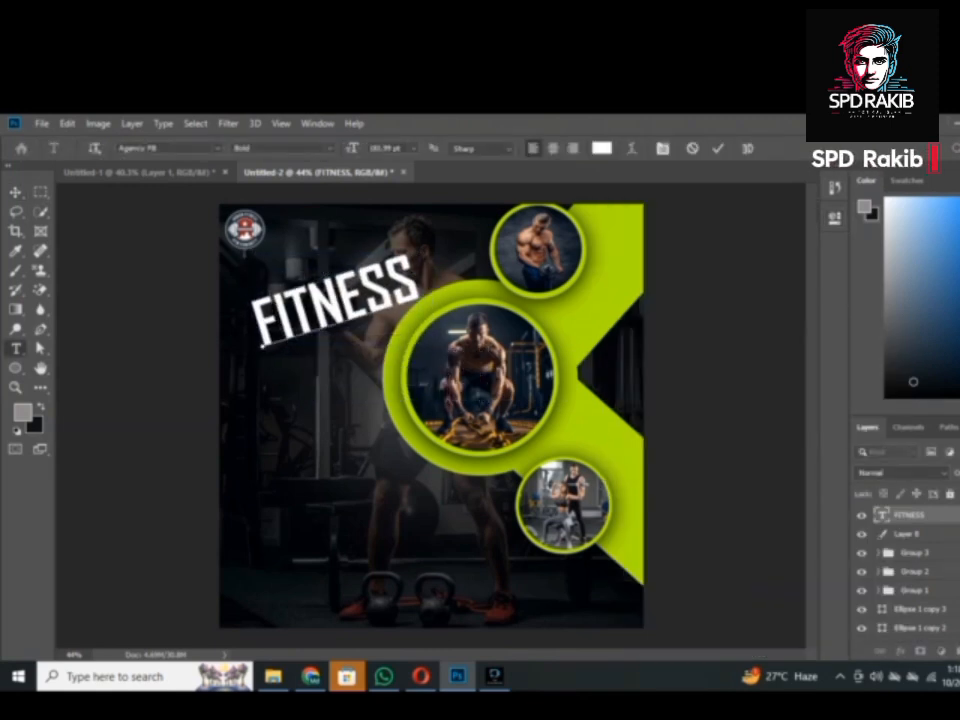
pyautogui.hotkey('ctrl', 't')
pyautogui.write('300')
pyautogui.press('Return')
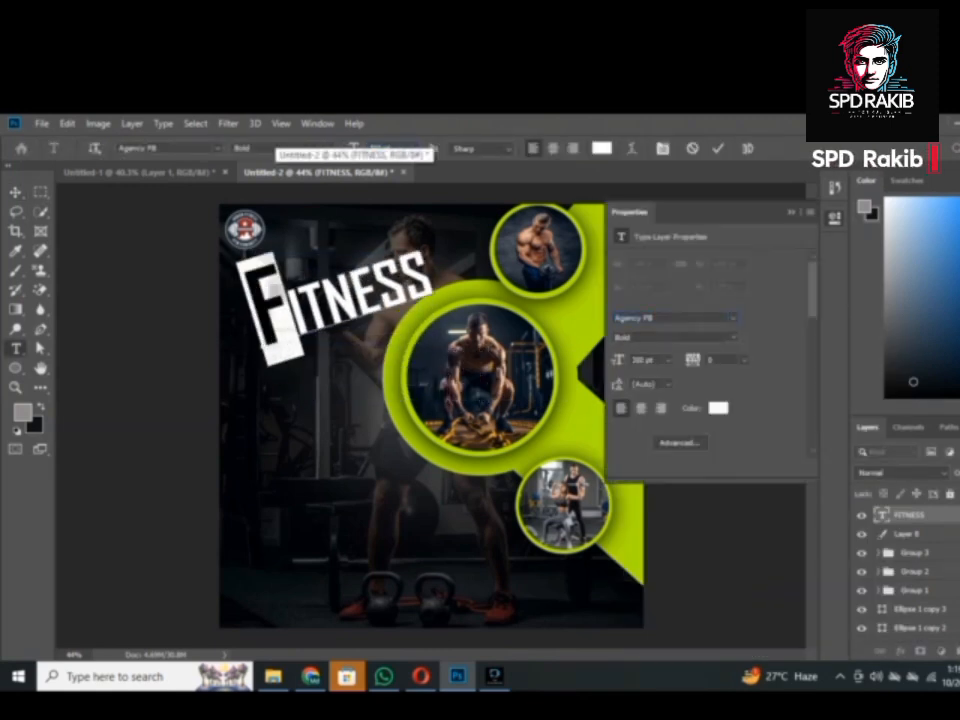
pyautogui.click(718, 148)
# Scale the tilted "FITNESS" title to about 84%, reposition it below the emblem, and recolor it yellow-green.
pyautogui.hotkey('ctrl', 't')
pyautogui.moveTo(434, 213); pyautogui.dragTo(401, 238)
pyautogui.moveTo(356, 282); pyautogui.dragTo(374, 270)
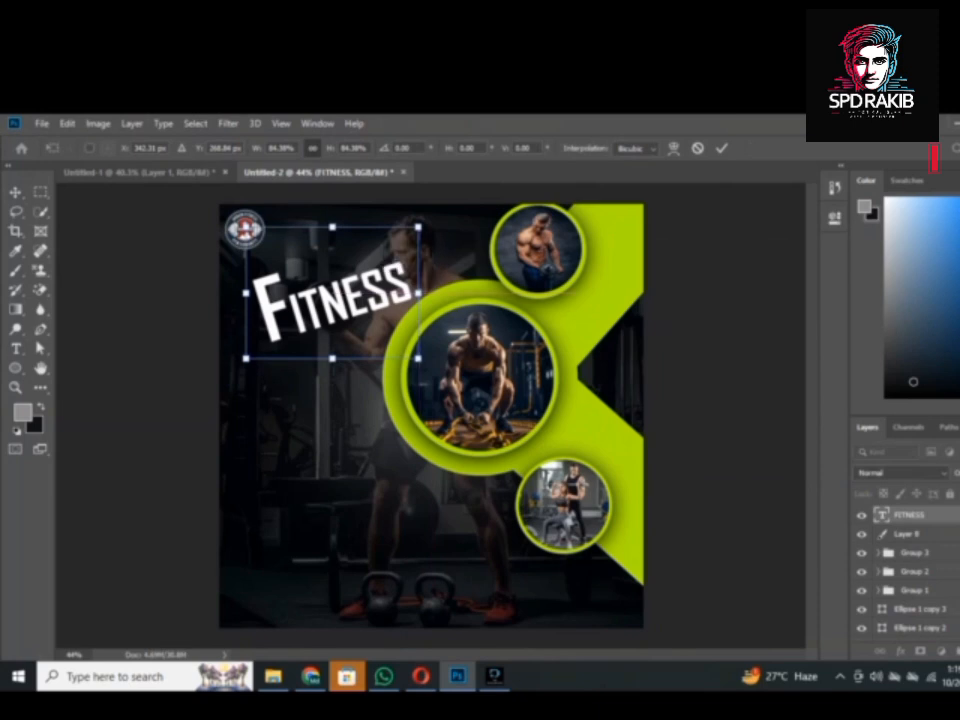
pyautogui.click(713, 405)
pyautogui.click(943, 311)
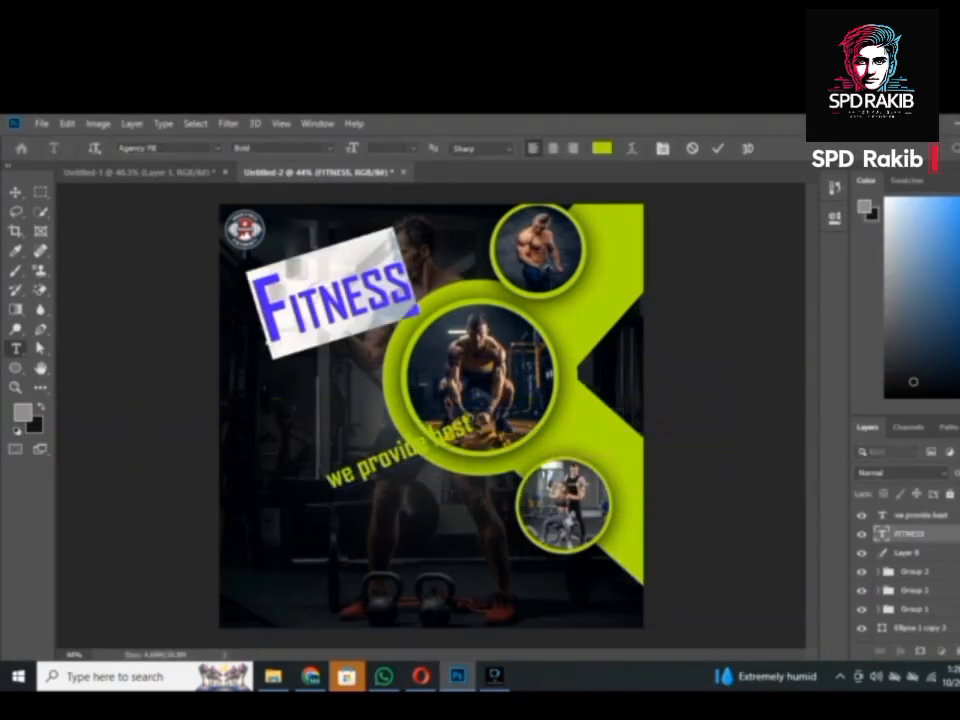
pyautogui.hotkey('ctrl', 'Return')
# Place the white text "we provide best" just above the "FITNESS" title, tilted and sized to follow its slope.
pyautogui.hotkey('ctrl', 't')
pyautogui.moveTo(428, 358); pyautogui.dragTo(430, 345)
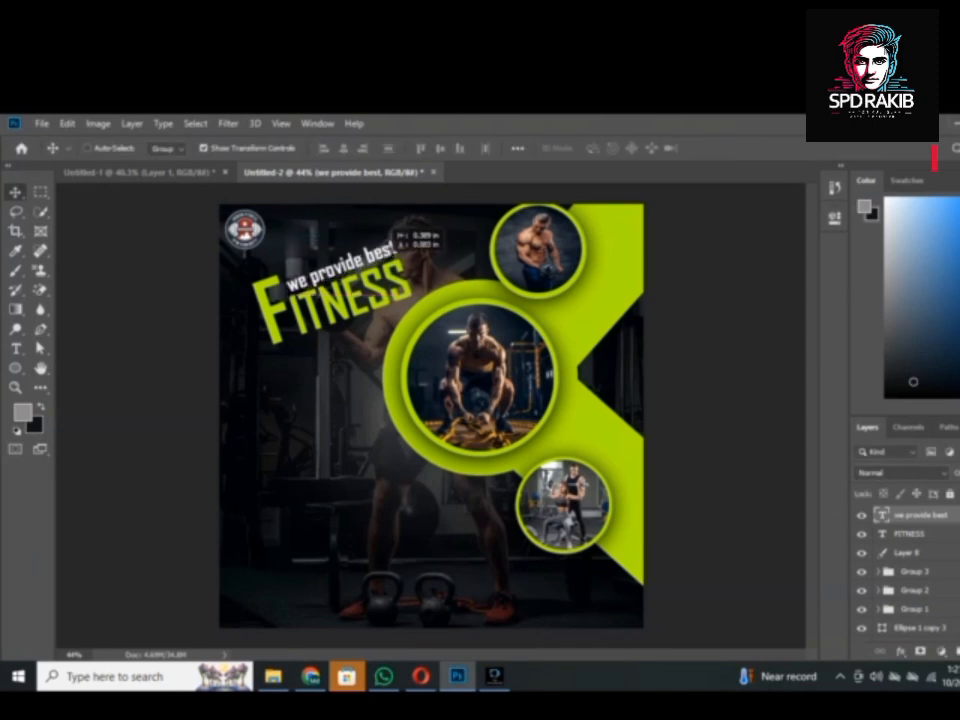
pyautogui.hotkey('ctrl', 't')
pyautogui.moveTo(430, 292); pyautogui.dragTo(425, 284)
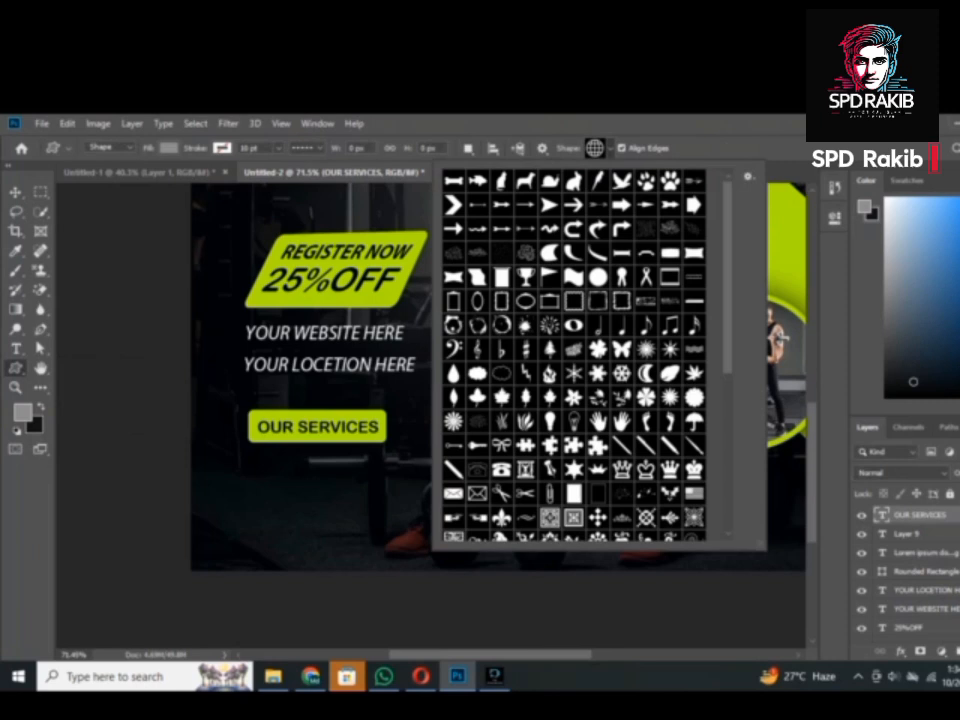
# Add a yellow-green check mark over a white ring below the "OUR SERVICES" label and group the two shapes.
pyautogui.scroll(-5, 574, 360)
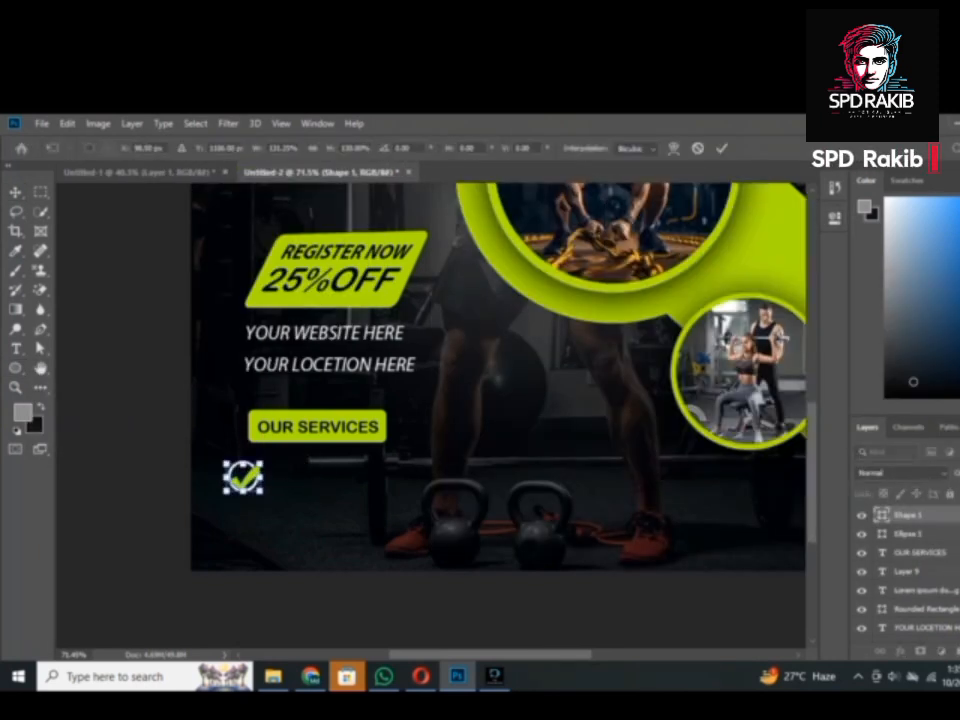
pyautogui.hotkey('ctrl', 'g')
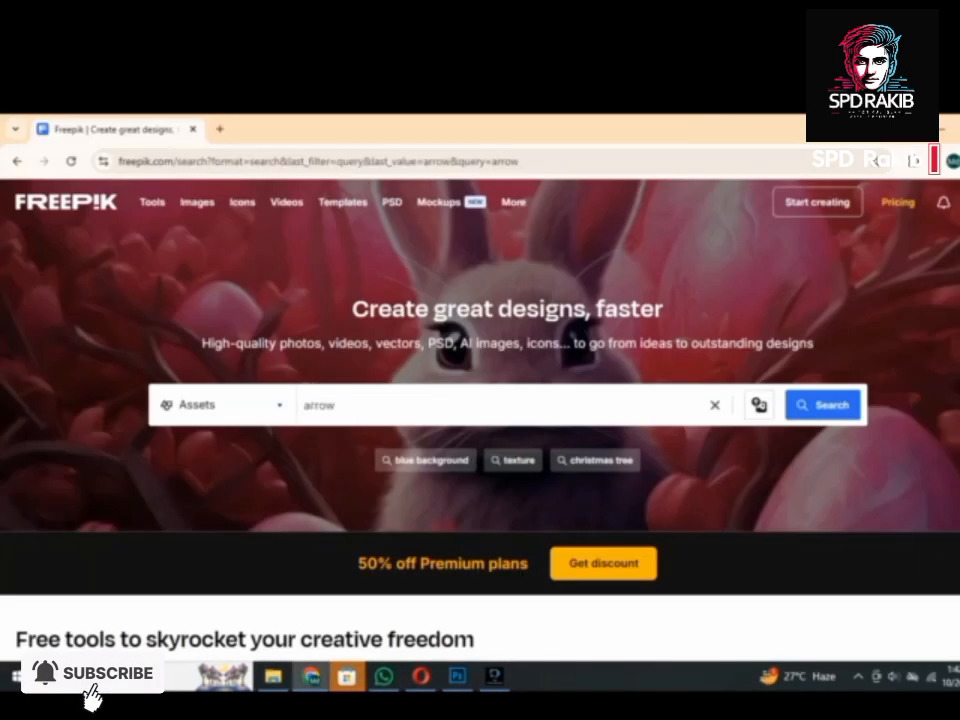
# Search Freepik for "arrow" and position the curved white arrow between the "Special offer" text and the "REGISTER NOW" badge.
pyautogui.press('Return')
pyautogui.scroll(-5, 590, 470)
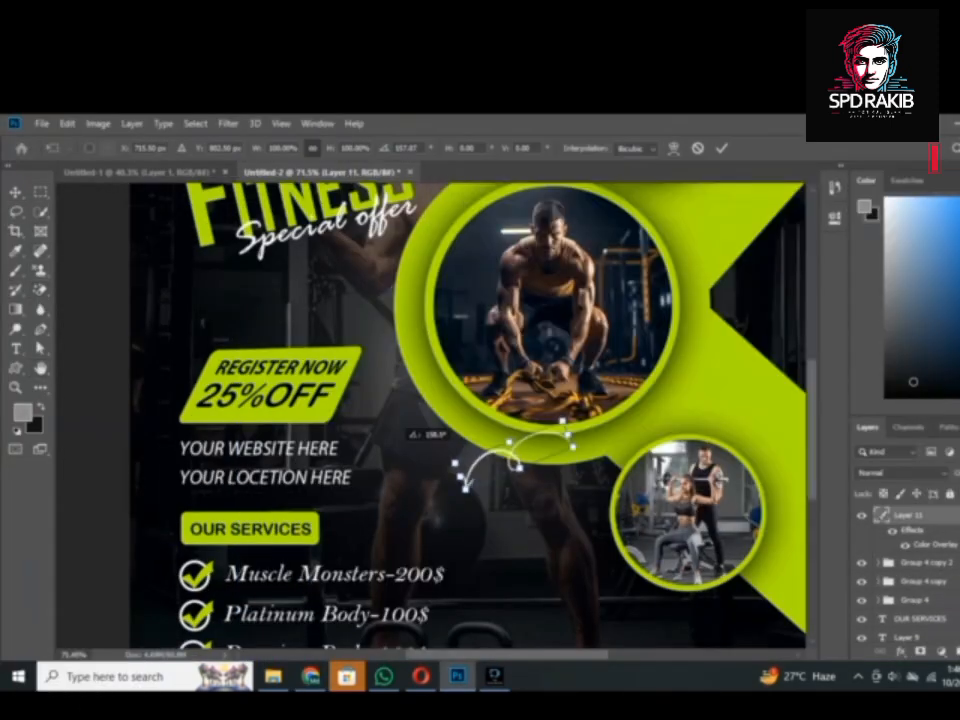
pyautogui.moveTo(336, 304); pyautogui.dragTo(360, 298)
pyautogui.press('Return')
pyautogui.scroll(-7, 365, 305)
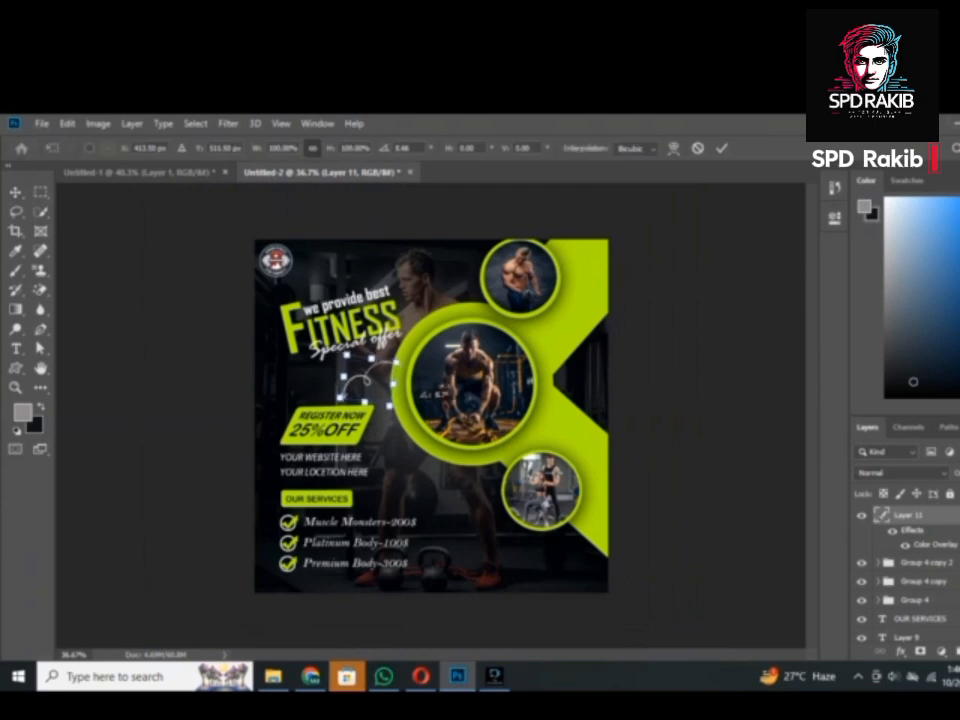
# Save the design to the desktop as "socile media post desing 4.jpg" and open the image in a maximized viewer.
pyautogui.click(41, 124)
pyautogui.click(62, 290)
pyautogui.click(300, 411)
pyautogui.click(160, 505)
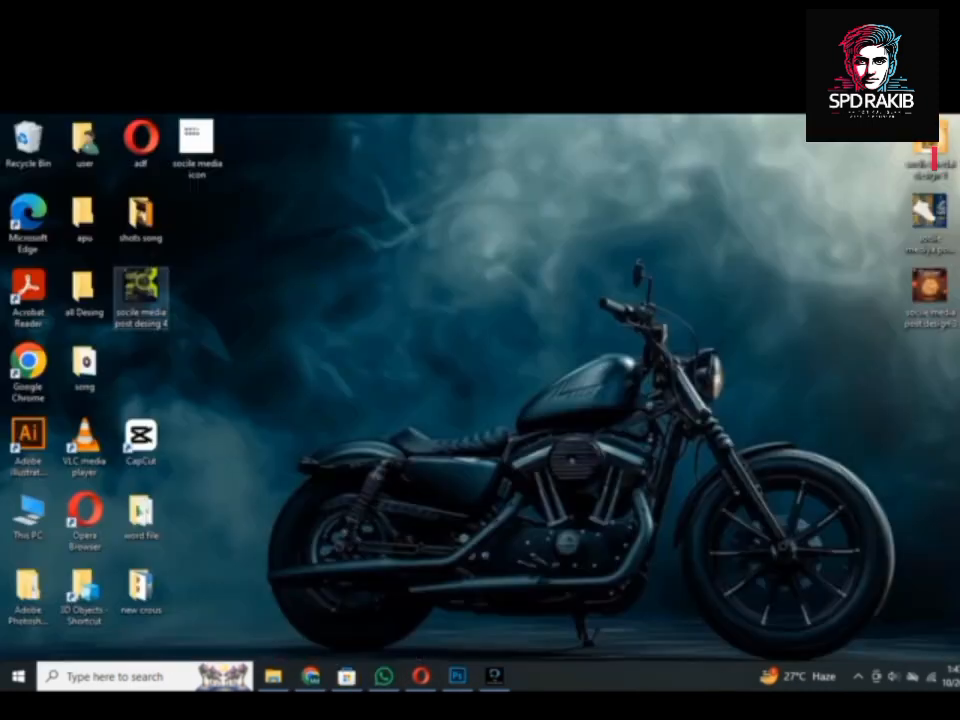
pyautogui.doubleClick(141, 297)
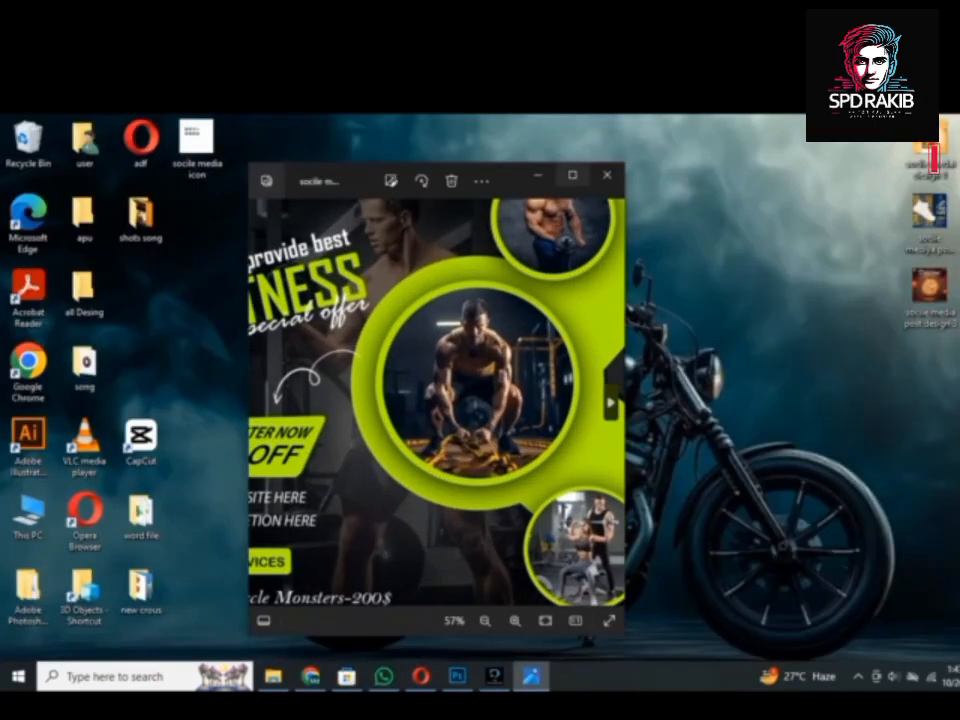
pyautogui.click(572, 174)
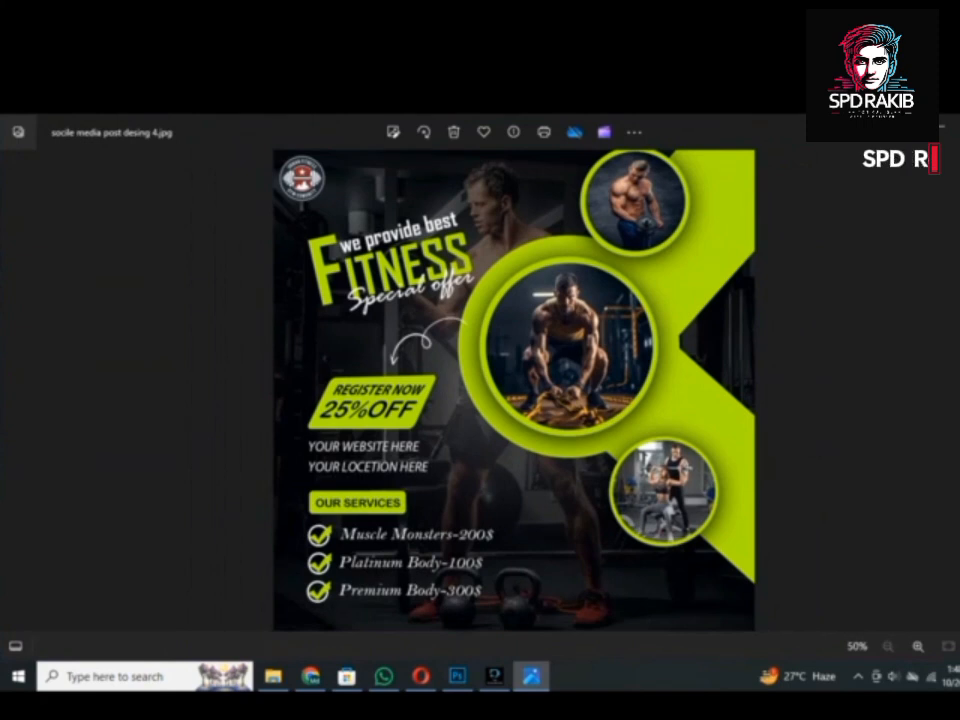